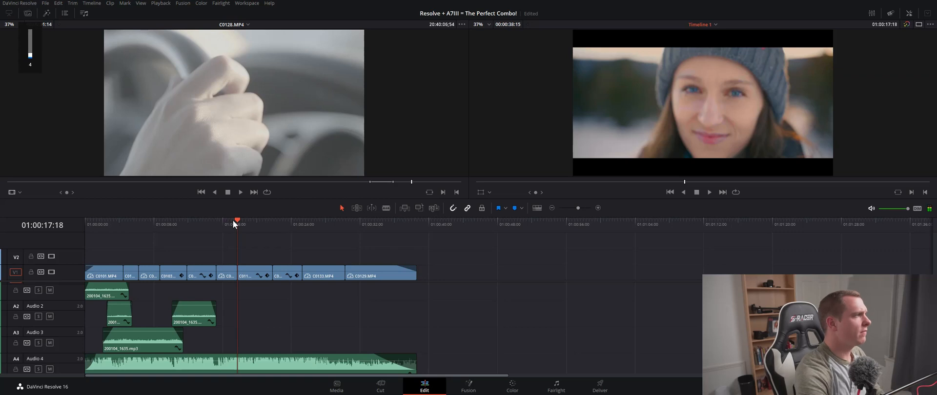
Play through the finished timeline and review the graded close-up of the woman in the grey hat on the Color page.
{"action": "key", "text": "space"}
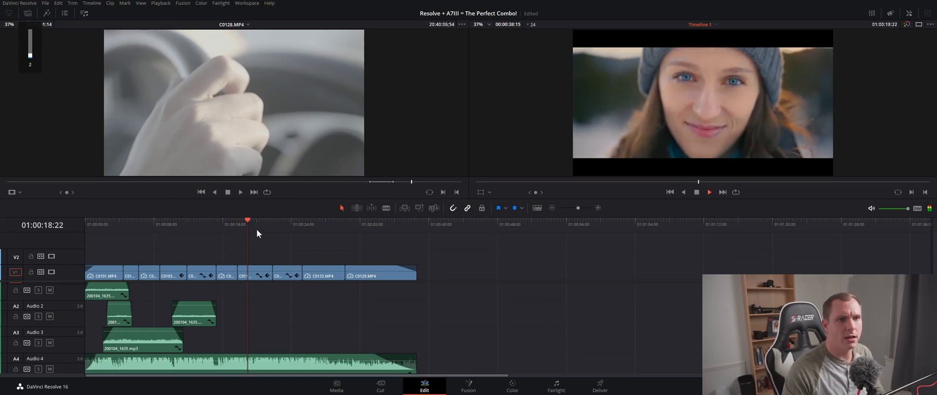
{"action": "left_click_drag", "start_coordinate": [257, 220], "coordinate": [296, 234]}
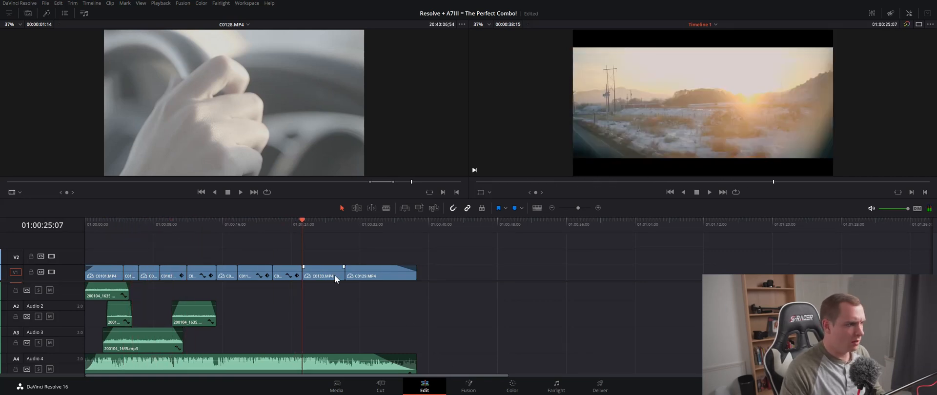
{"action": "left_click", "coordinate": [512, 386]}
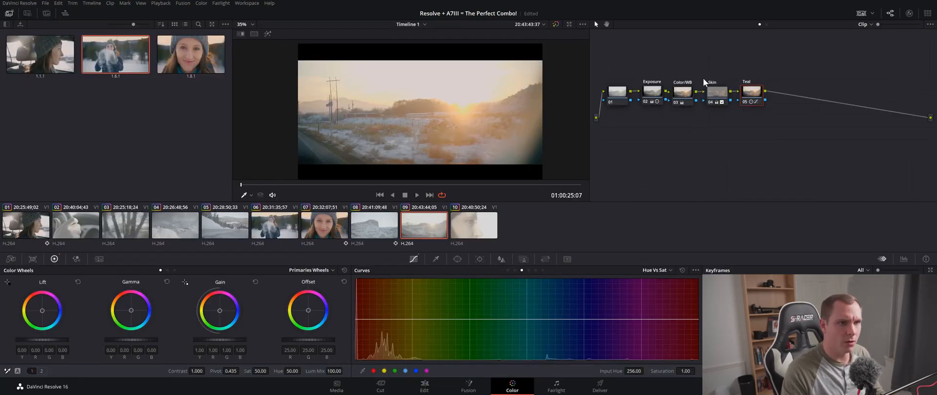
{"action": "left_click", "coordinate": [323, 230]}
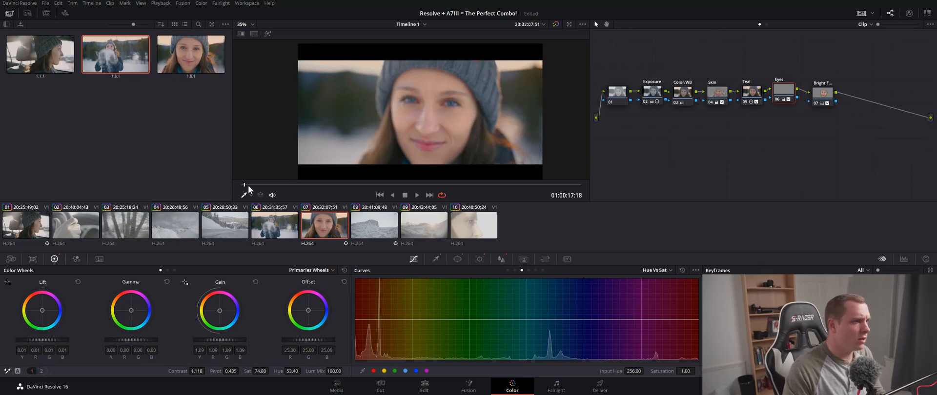
{"action": "key", "text": "space"}
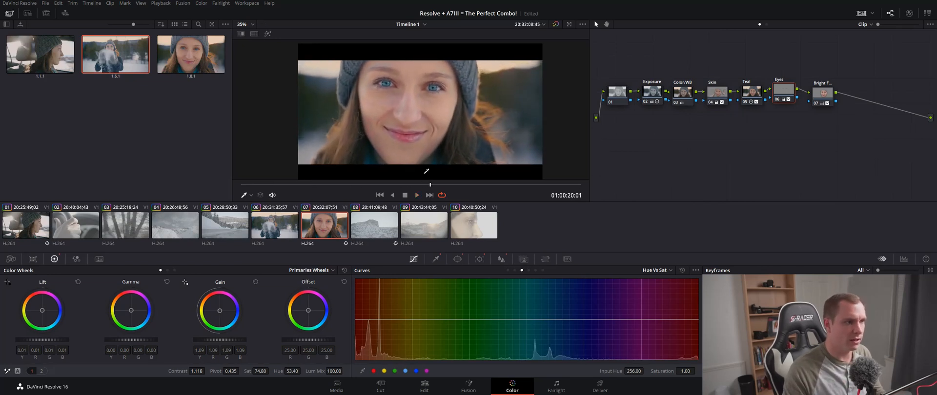
{"action": "left_click_drag", "start_coordinate": [430, 186], "coordinate": [358, 194]}
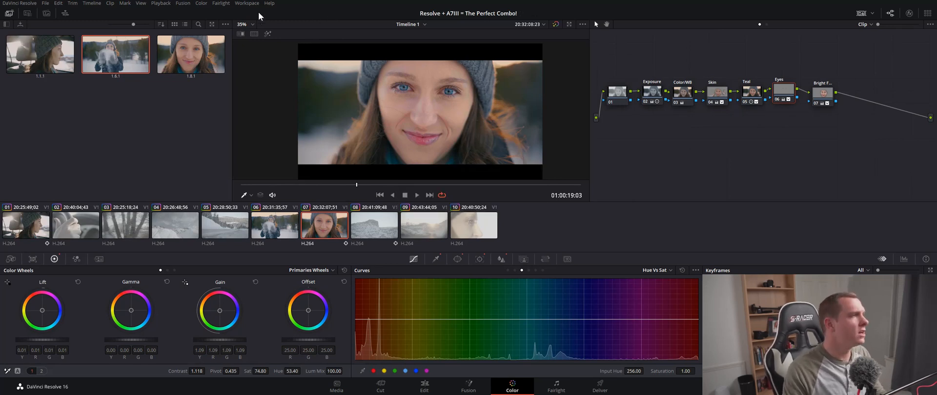
Create a new project named Youtube Project.
{"action": "left_click", "coordinate": [44, 4]}
{"action": "left_click", "coordinate": [63, 12]}
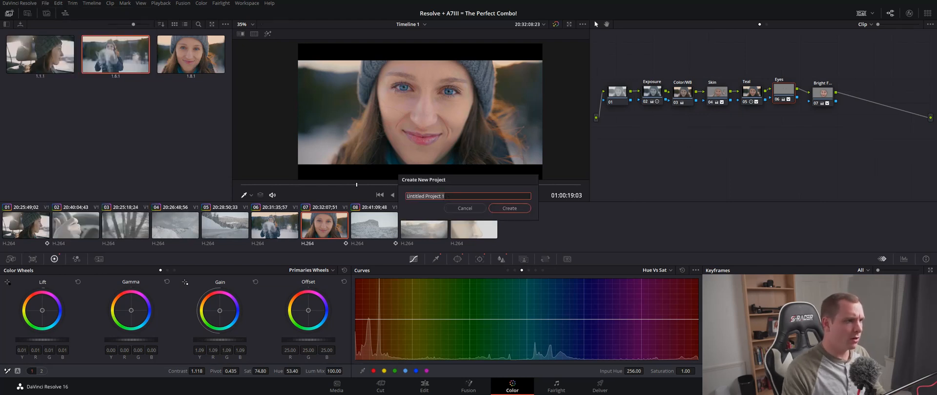
{"action": "type", "text": "Youtube"}
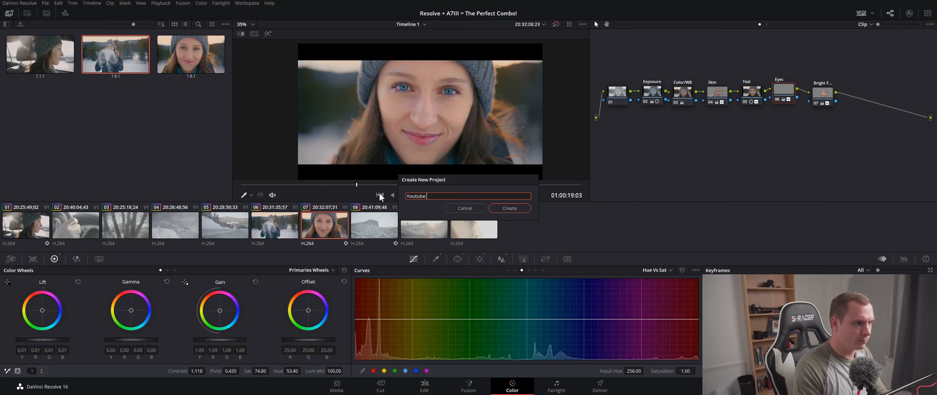
{"action": "type", "text": " Project"}
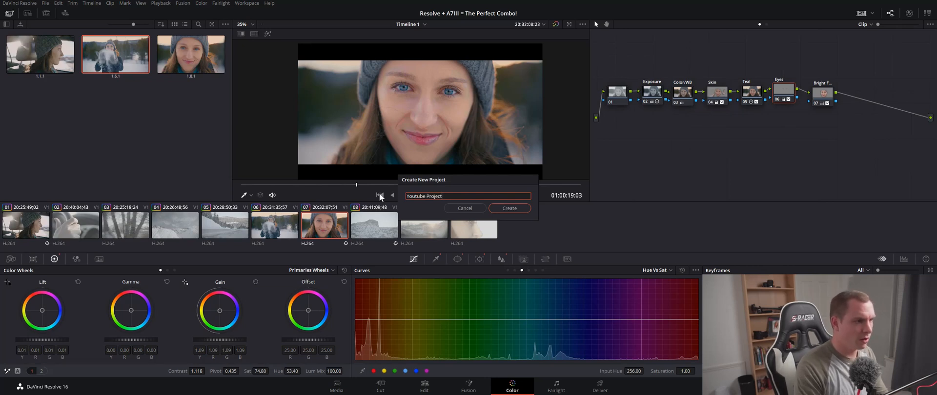
{"action": "key", "text": "Return"}
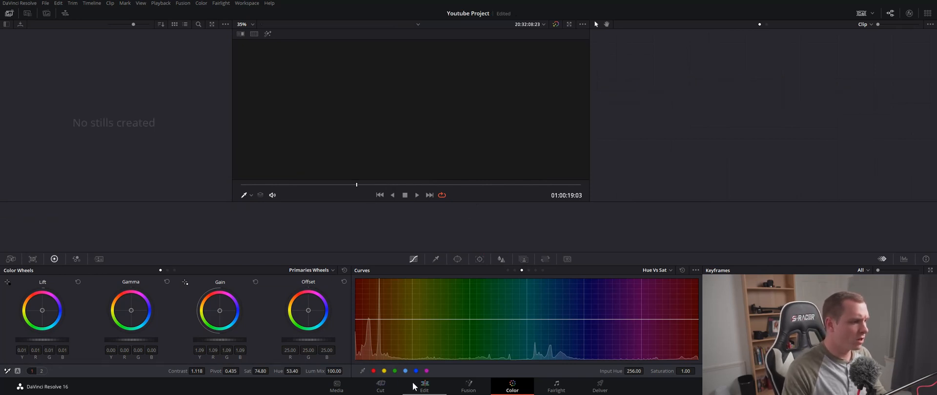
Import C0113.MP4 from the 1.4.20 B-Roll folder into the media pool and change the project frame rate to match it.
{"action": "left_click", "coordinate": [335, 386]}
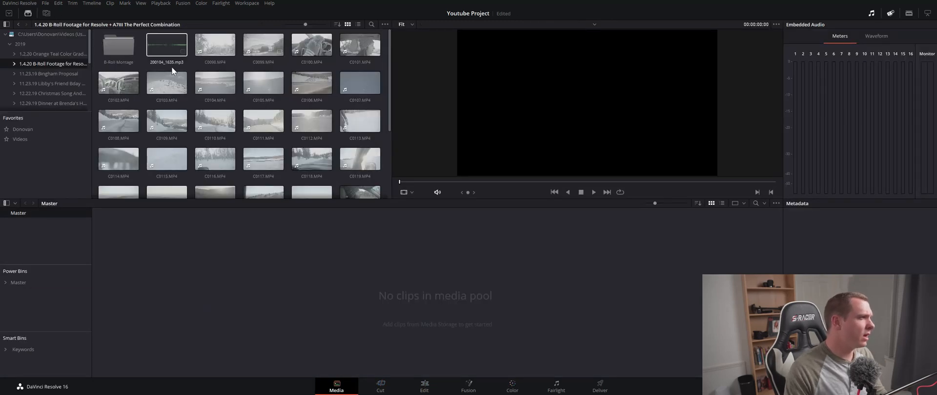
{"action": "left_click_drag", "start_coordinate": [388, 54], "coordinate": [393, 110]}
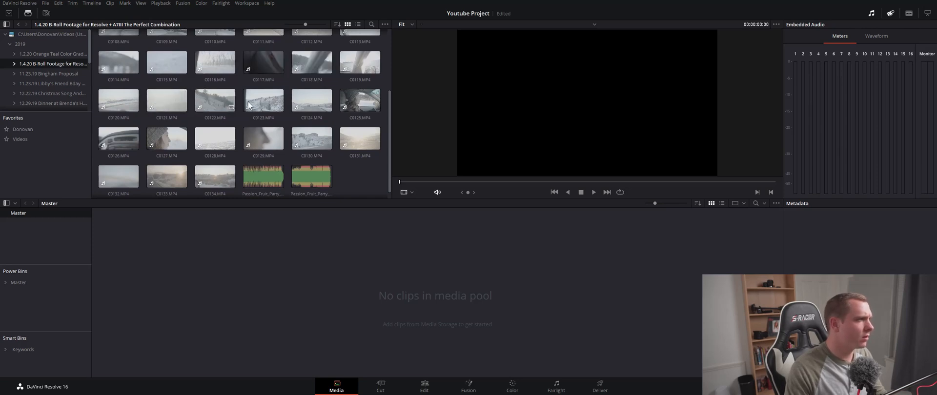
{"action": "scroll", "coordinate": [215, 77], "scroll_direction": "up", "scroll_amount": 1}
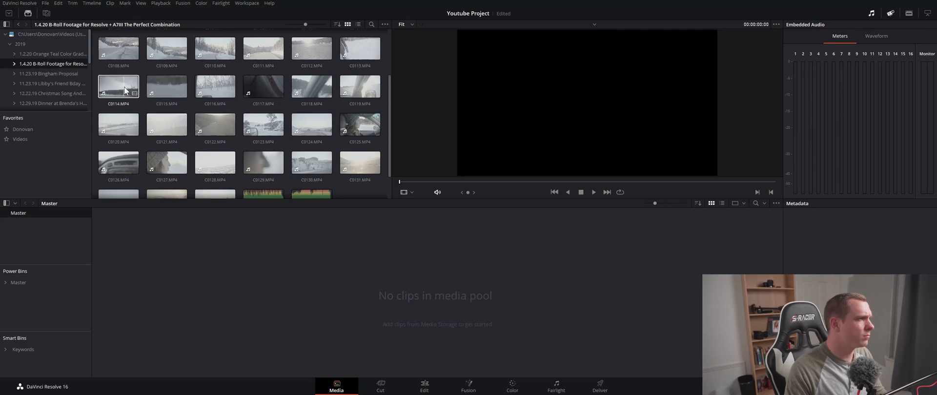
{"action": "scroll", "coordinate": [274, 88], "scroll_direction": "up", "scroll_amount": 1}
{"action": "left_click_drag", "start_coordinate": [359, 73], "coordinate": [370, 239]}
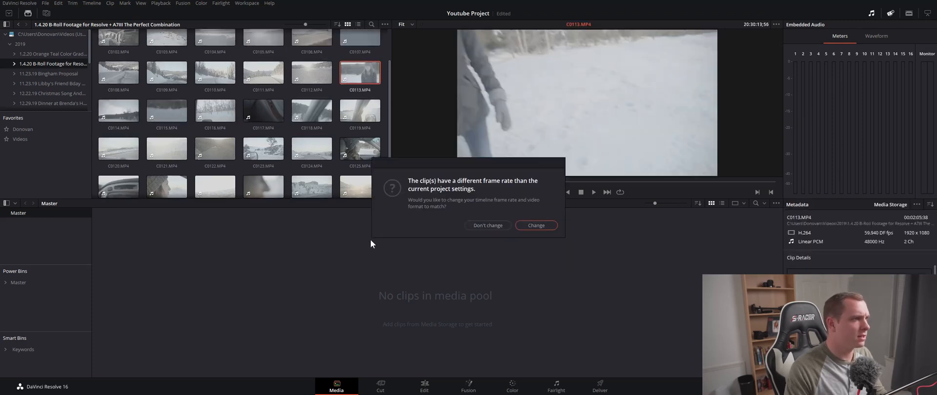
{"action": "left_click", "coordinate": [531, 226]}
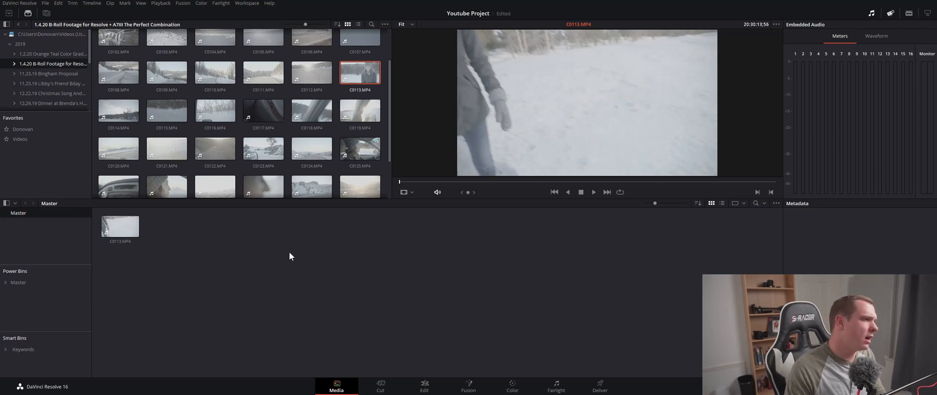
Switch to the Edit page and show the media pool.
{"action": "left_click", "coordinate": [424, 387]}
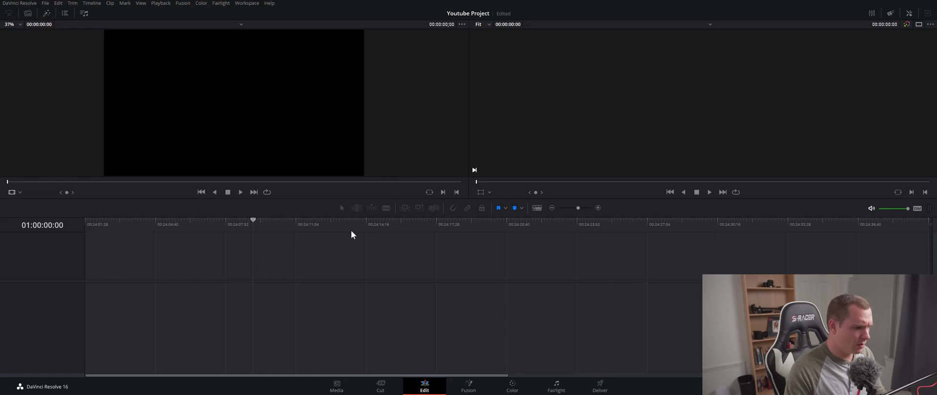
{"action": "left_click", "coordinate": [28, 14]}
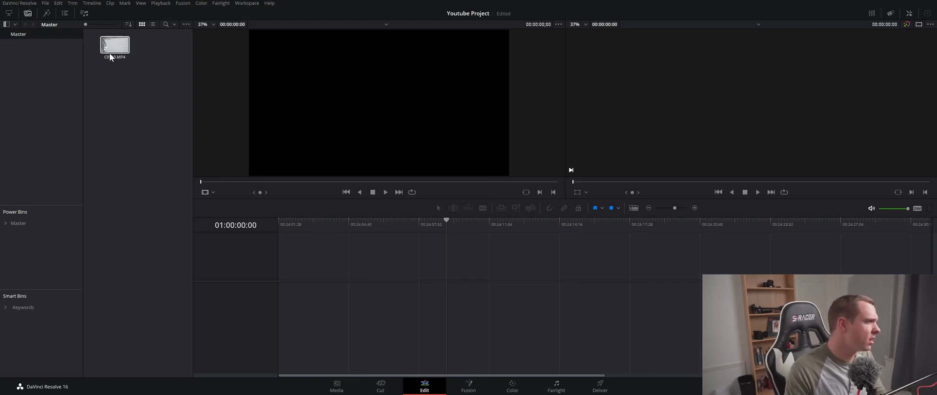
{"action": "left_click", "coordinate": [28, 13]}
{"action": "left_click", "coordinate": [30, 16]}
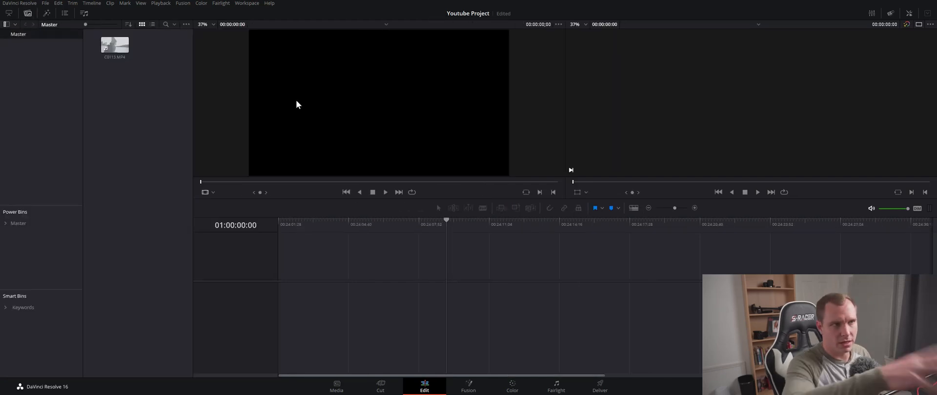
{"action": "left_click", "coordinate": [28, 14]}
{"action": "left_click", "coordinate": [26, 13]}
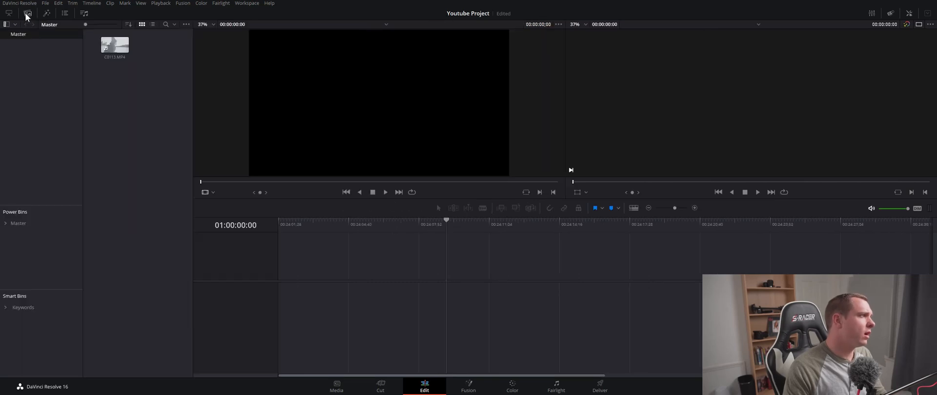
Mark the range of C0113.MP4 from about 20:32:07;59 to 20:32:10;33 and place only its video at the start of the timeline.
{"action": "double_click", "coordinate": [116, 47]}
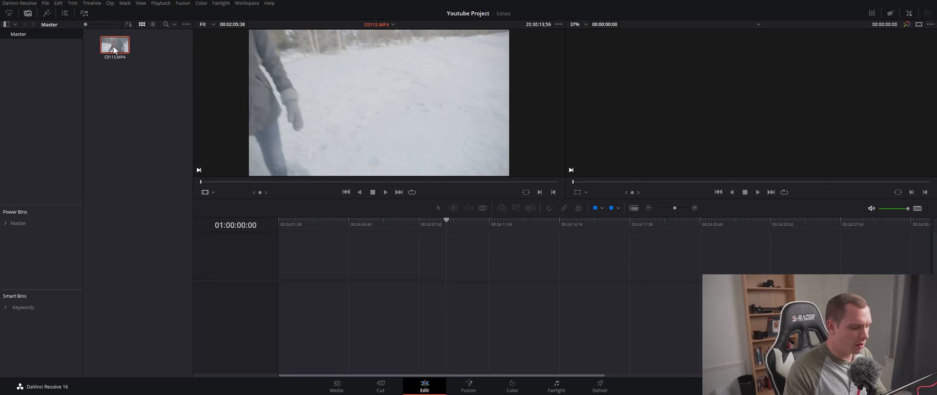
{"action": "key", "text": "o"}
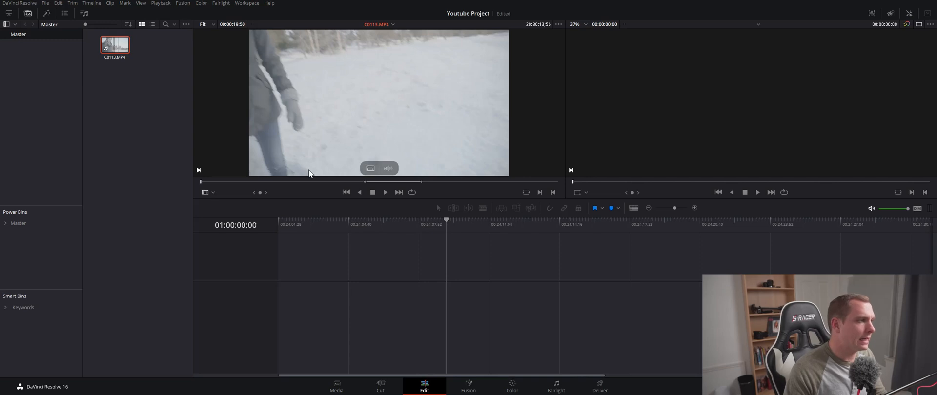
{"action": "left_click_drag", "start_coordinate": [206, 181], "coordinate": [525, 186]}
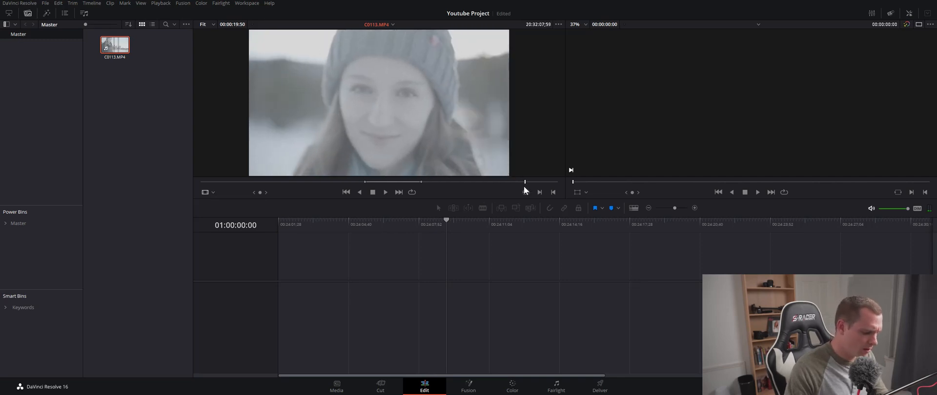
{"action": "key", "text": "i"}
{"action": "left_click_drag", "start_coordinate": [526, 183], "coordinate": [532, 183]}
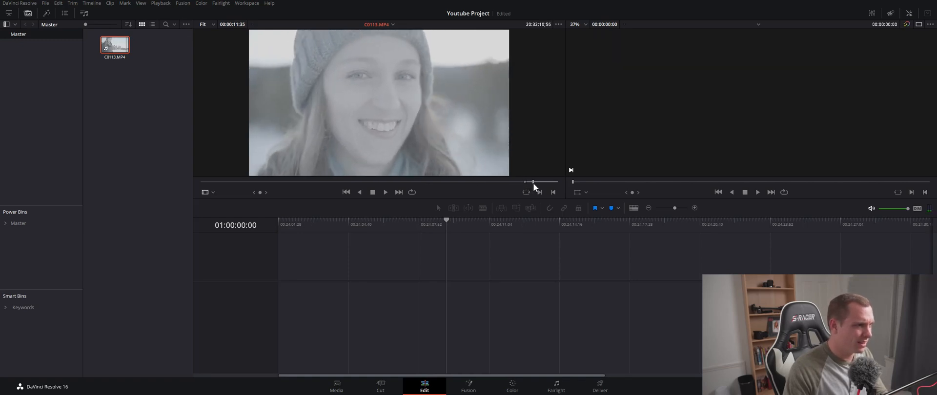
{"action": "key", "text": "o"}
{"action": "mouse_move", "coordinate": [341, 160]}
{"action": "left_click_drag", "start_coordinate": [371, 168], "coordinate": [301, 271]}
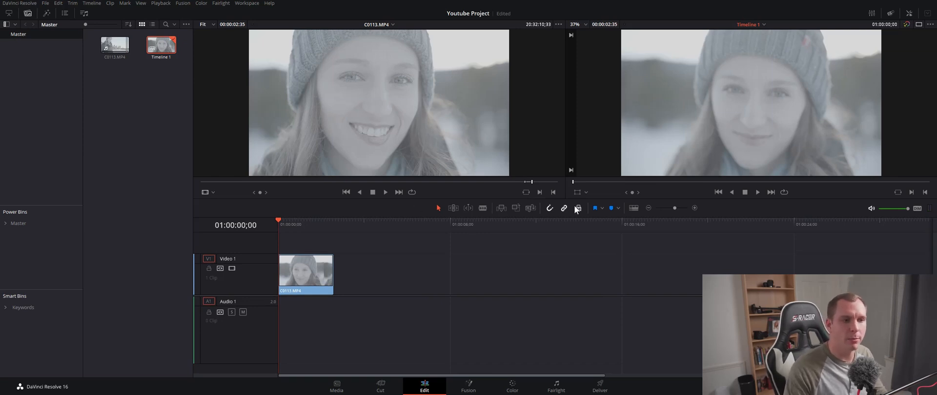
Set the timeline's video view to the simple style without thumbnails and enlarge the video and audio track heights.
{"action": "left_click", "coordinate": [634, 208]}
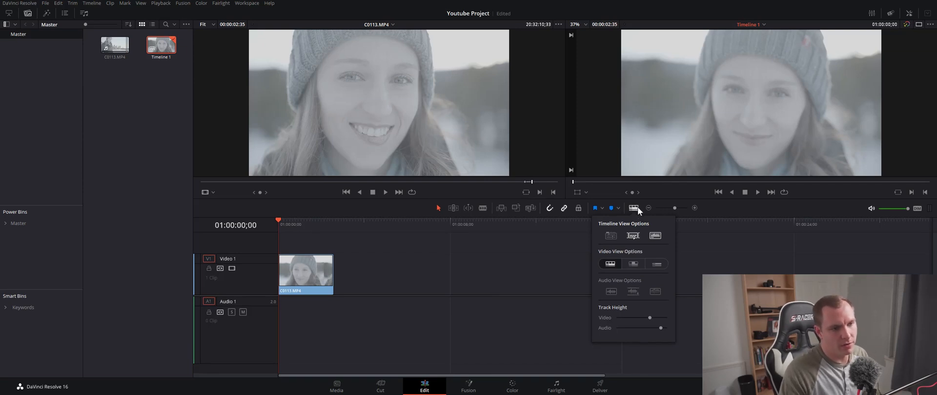
{"action": "left_click", "coordinate": [656, 264]}
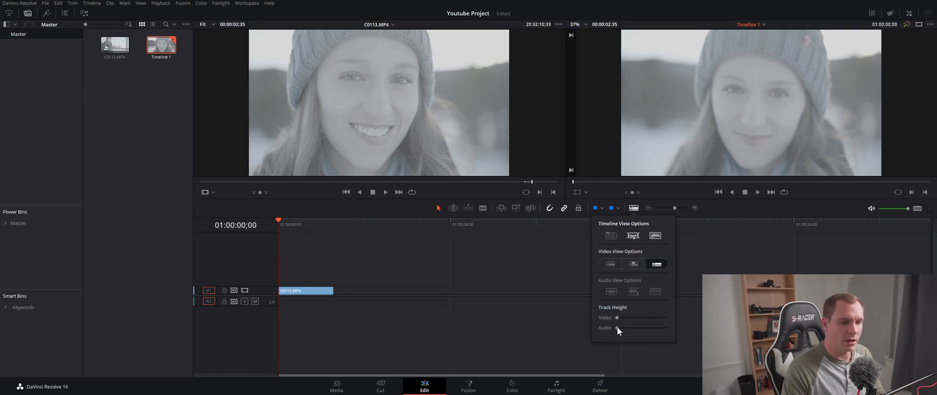
{"action": "left_click_drag", "start_coordinate": [618, 318], "coordinate": [648, 318]}
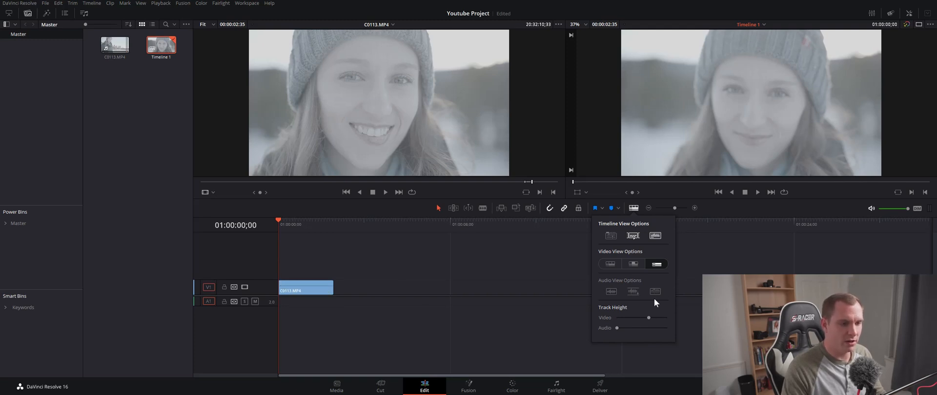
{"action": "left_click_drag", "start_coordinate": [619, 329], "coordinate": [663, 330]}
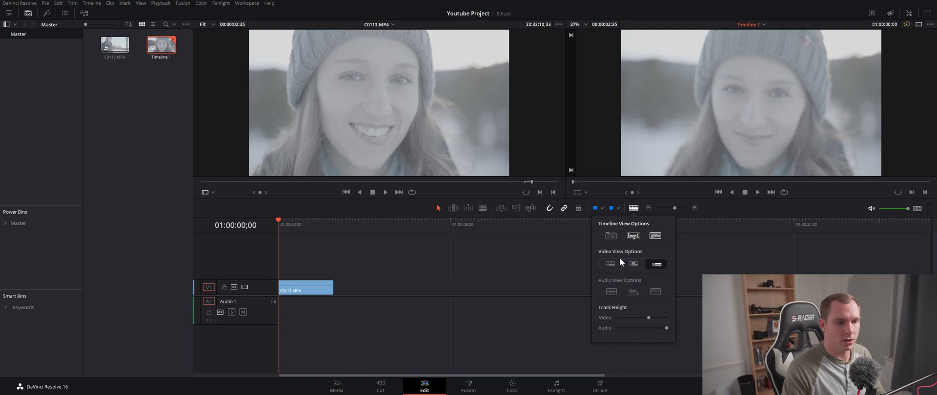
Select the clip on the timeline and preview it from its beginning.
{"action": "left_click", "coordinate": [285, 222]}
{"action": "left_click_drag", "start_coordinate": [285, 220], "coordinate": [302, 237]}
{"action": "left_click", "coordinate": [308, 289]}
{"action": "left_click", "coordinate": [283, 225]}
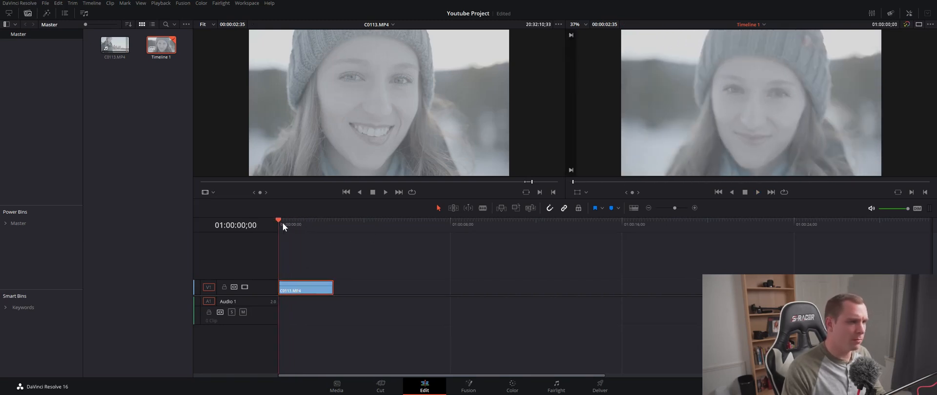
{"action": "key", "text": "space"}
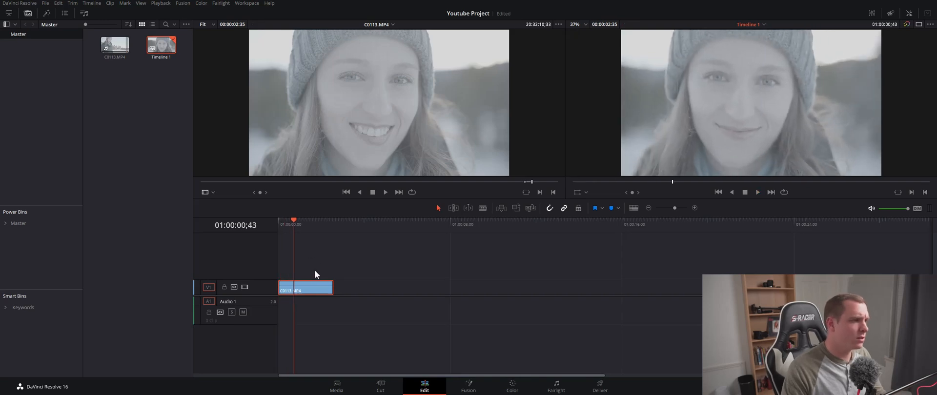
Show the retime controls on the C0113.MP4 timeline clip and stretch its end to slow it to 40% speed.
{"action": "key", "text": "ctrl+r"}
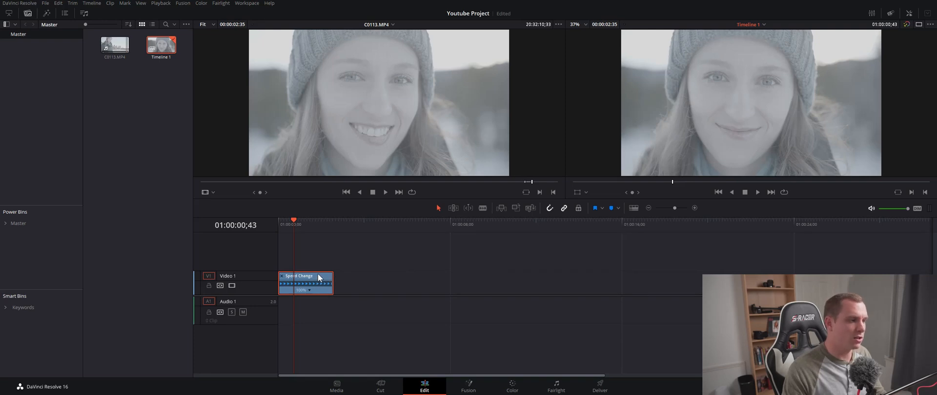
{"action": "scroll", "coordinate": [312, 285], "scroll_direction": "up", "scroll_amount": 3}
{"action": "scroll", "coordinate": [312, 288], "scroll_direction": "up", "scroll_amount": 1}
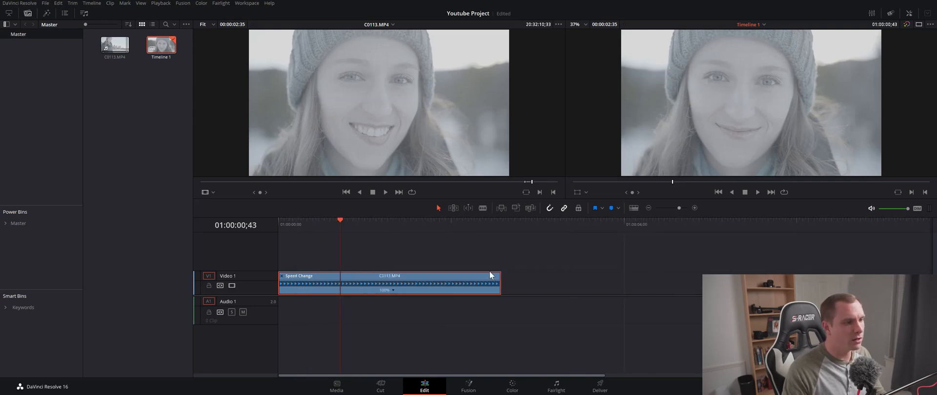
{"action": "left_click_drag", "start_coordinate": [502, 276], "coordinate": [833, 283]}
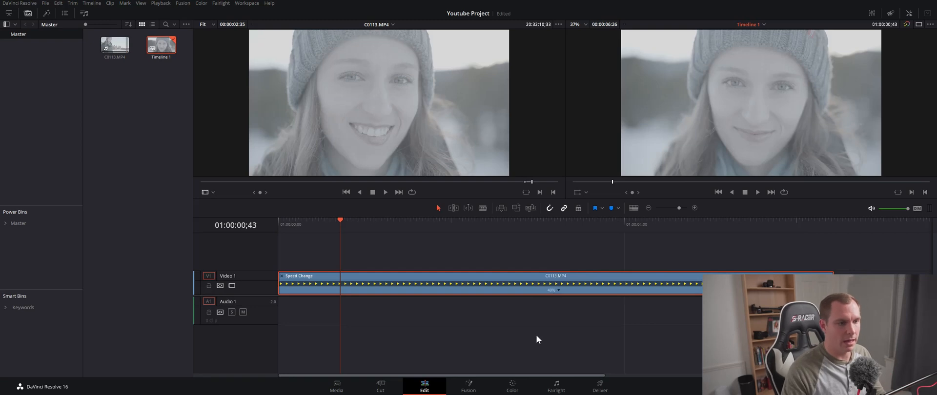
{"action": "scroll", "coordinate": [508, 326], "scroll_direction": "down", "scroll_amount": 2}
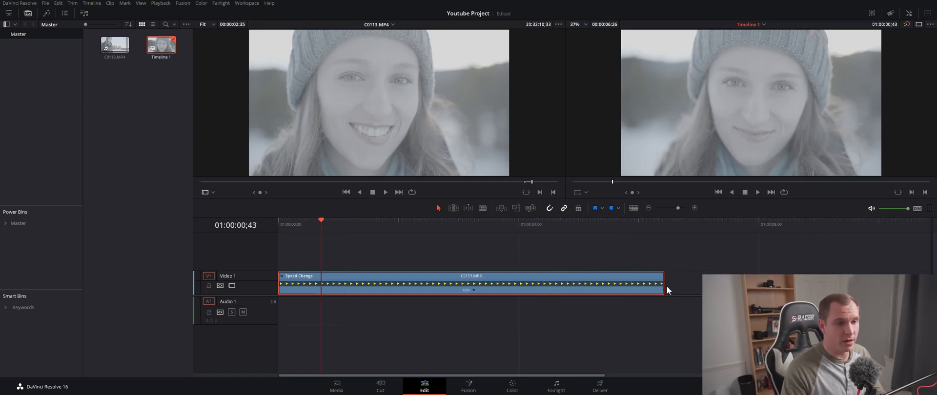
{"action": "mouse_move", "coordinate": [665, 287]}
{"action": "left_mouse_down"}
{"action": "mouse_move", "coordinate": [696, 287]}
{"action": "mouse_move", "coordinate": [656, 287]}
{"action": "mouse_move", "coordinate": [697, 289]}
{"action": "mouse_move", "coordinate": [665, 288]}
{"action": "left_mouse_up"}
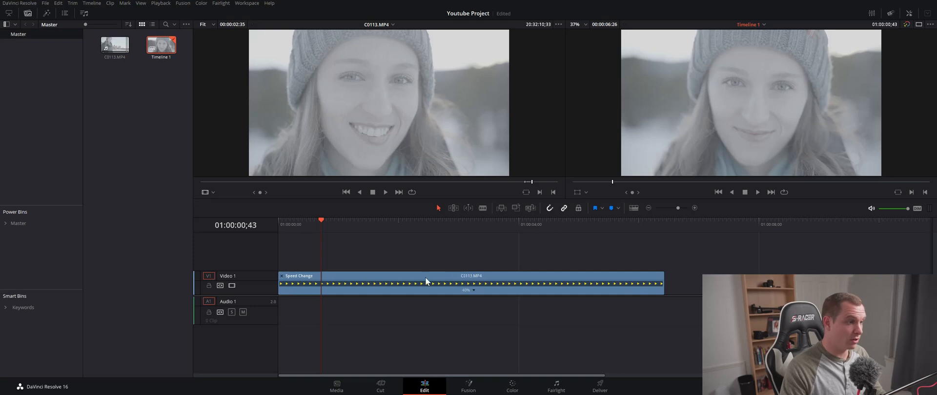
Hide the retime controls on the timeline clip and move the playhead to about 01:00:02;04.
{"action": "left_click", "coordinate": [398, 279]}
{"action": "key", "text": "ctrl+r"}
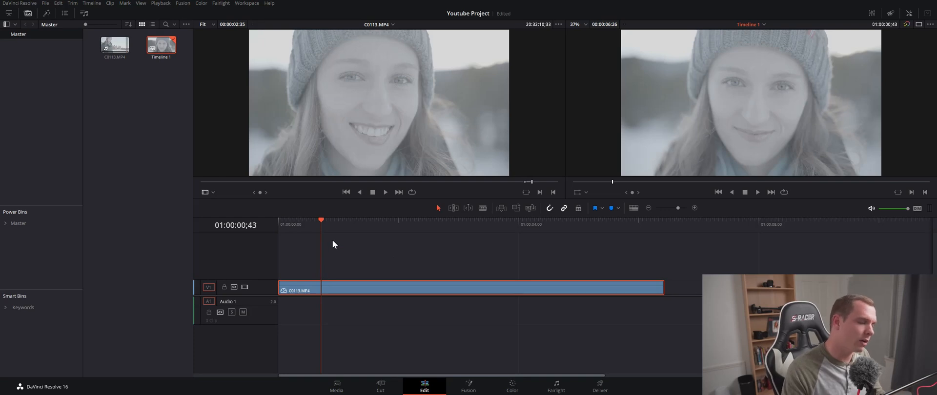
{"action": "left_click_drag", "start_coordinate": [320, 222], "coordinate": [404, 265]}
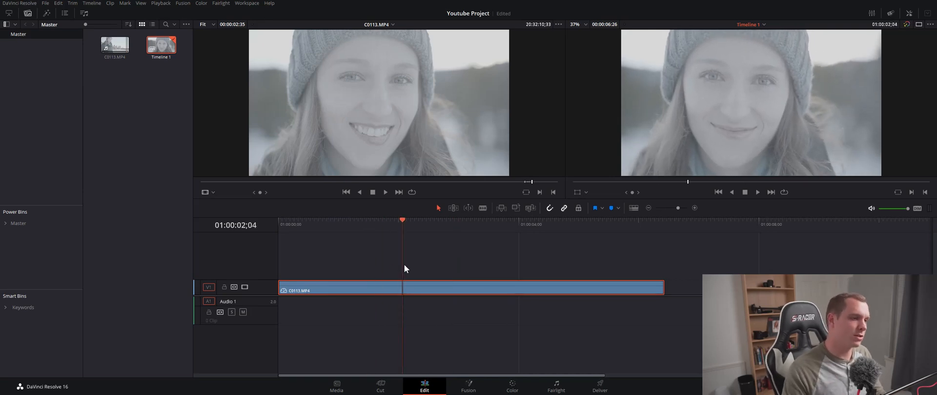
Switch to the Color page and move node 01 close to the node graph's source input.
{"action": "left_click", "coordinate": [511, 386]}
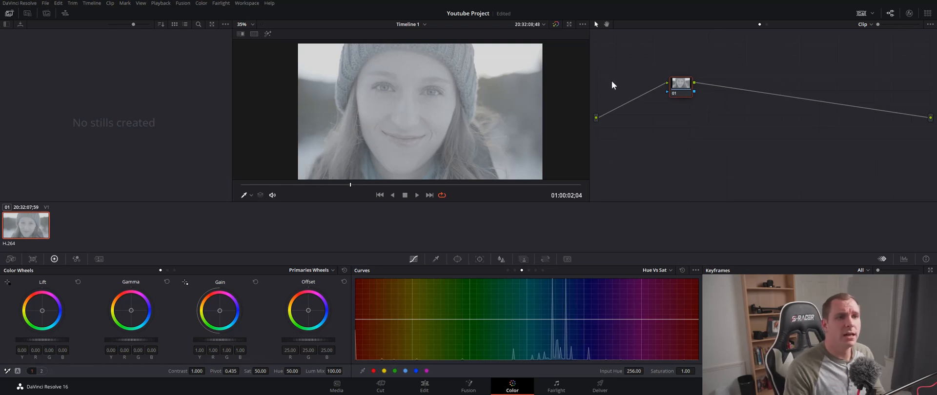
{"action": "left_click_drag", "start_coordinate": [680, 87], "coordinate": [637, 108]}
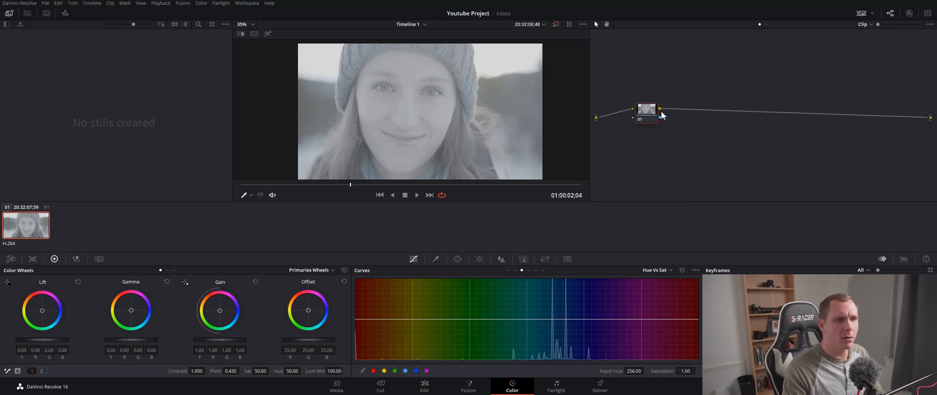
{"action": "left_click_drag", "start_coordinate": [644, 108], "coordinate": [636, 109]}
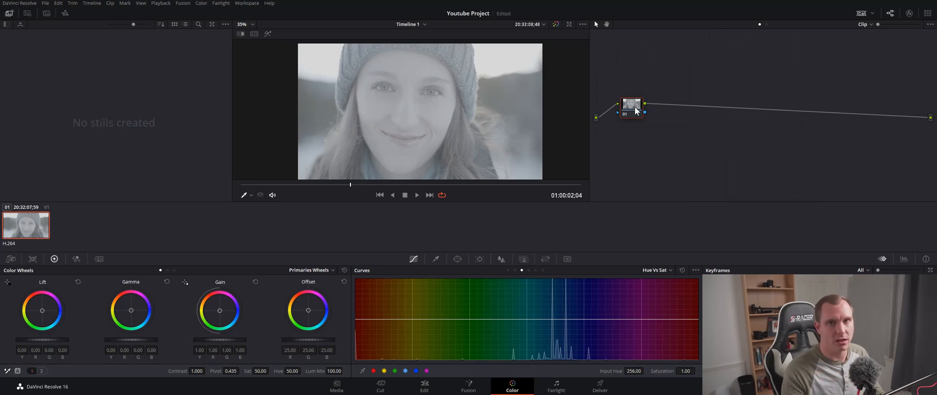
{"action": "mouse_move", "coordinate": [634, 112]}
{"action": "left_mouse_down"}
{"action": "mouse_move", "coordinate": [701, 92]}
{"action": "mouse_move", "coordinate": [676, 116]}
{"action": "mouse_move", "coordinate": [641, 110]}
{"action": "left_mouse_up"}
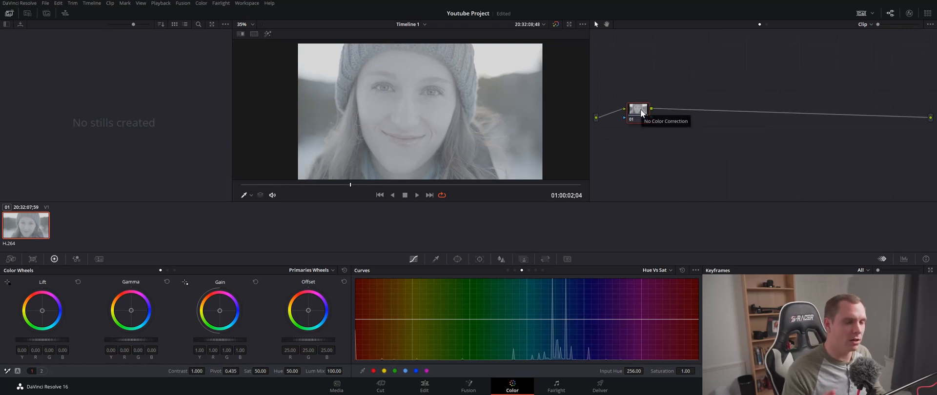
{"action": "left_click_drag", "start_coordinate": [640, 110], "coordinate": [629, 113]}
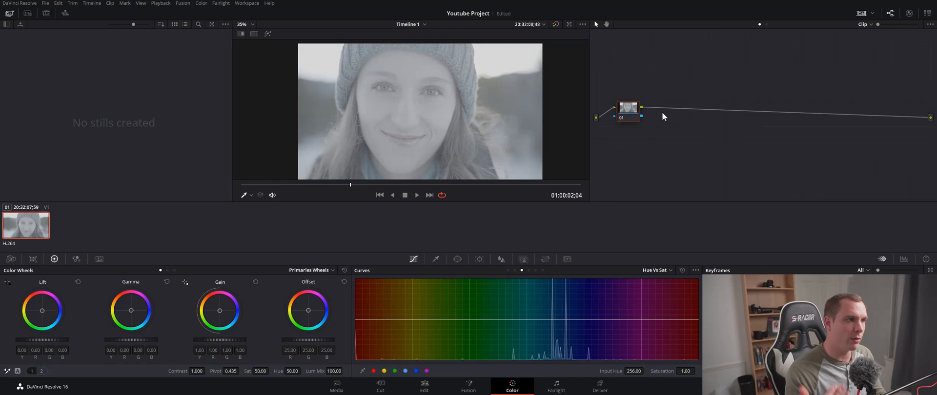
{"action": "left_click_drag", "start_coordinate": [633, 109], "coordinate": [631, 107]}
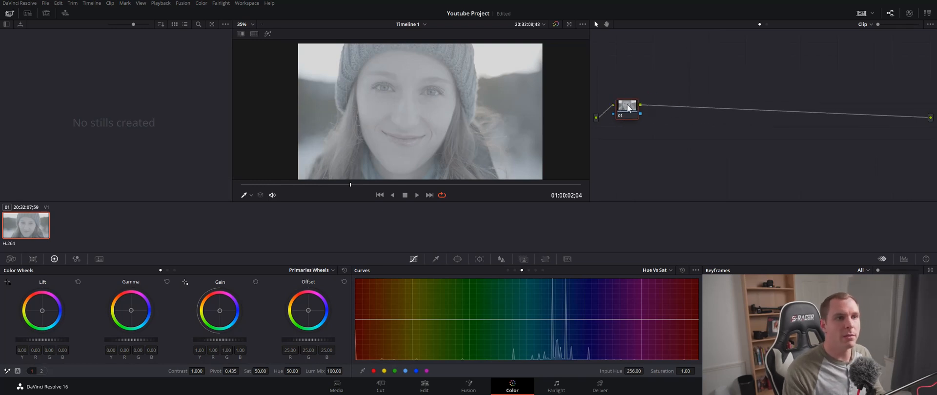
Add a second corrector node to the graph and insert it on the connection directly after node 01.
{"action": "right_click", "coordinate": [712, 130]}
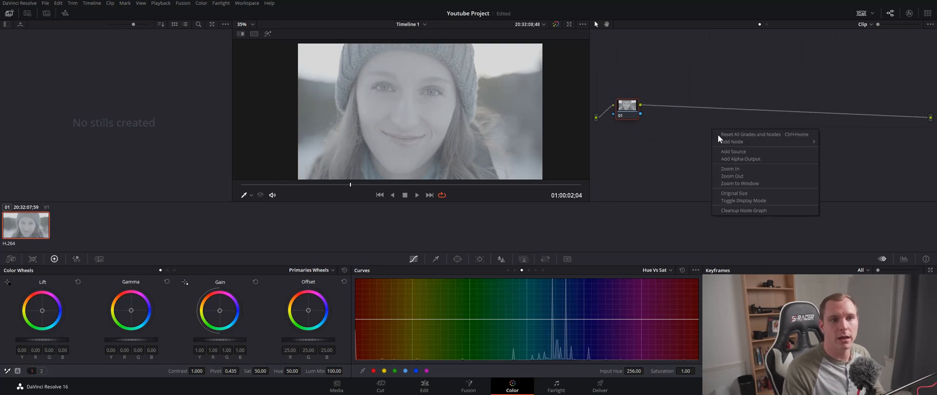
{"action": "mouse_move", "coordinate": [732, 144]}
{"action": "left_click", "coordinate": [836, 144]}
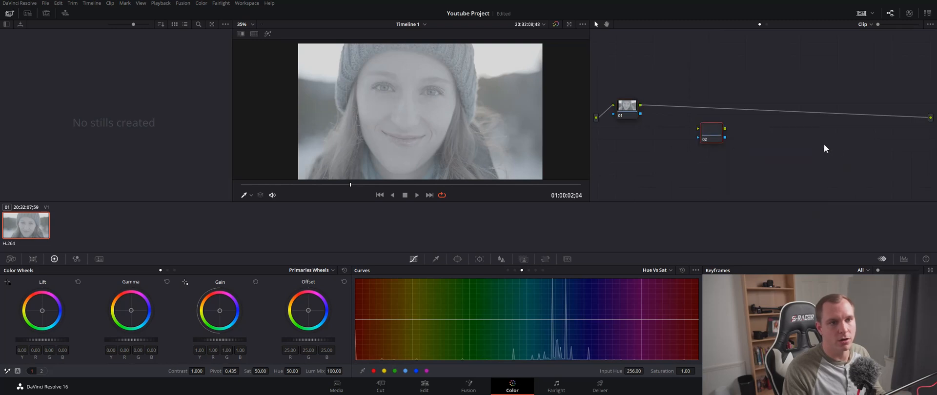
{"action": "left_click_drag", "start_coordinate": [705, 131], "coordinate": [663, 108]}
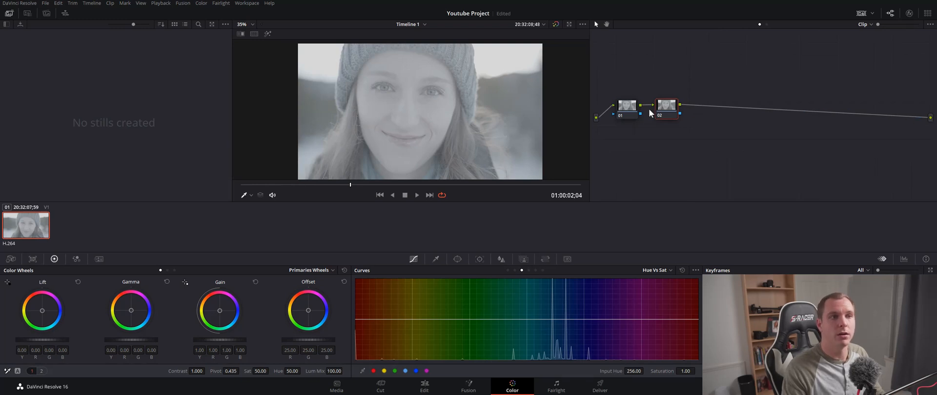
{"action": "mouse_move", "coordinate": [665, 109]}
{"action": "left_mouse_down"}
{"action": "mouse_move", "coordinate": [676, 111]}
{"action": "mouse_move", "coordinate": [668, 107]}
{"action": "left_mouse_up"}
Label node 02 "Exposure" and nudge it into line beside node 01.
{"action": "right_click", "coordinate": [668, 106]}
{"action": "left_click", "coordinate": [681, 111]}
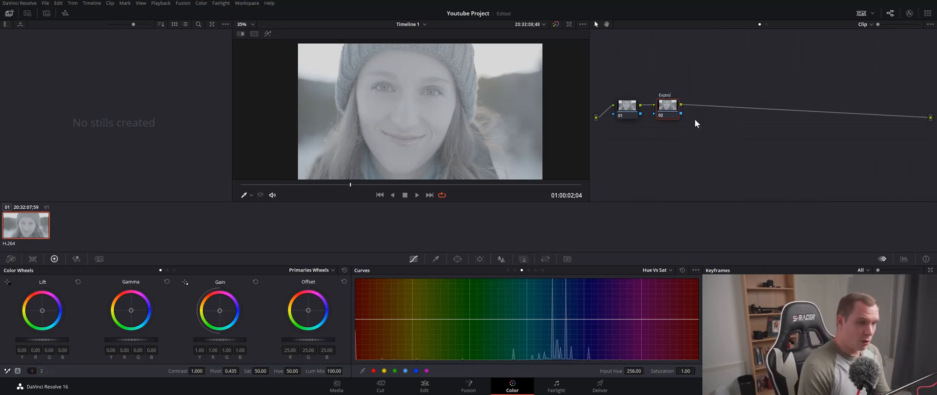
{"action": "left_click_drag", "start_coordinate": [673, 111], "coordinate": [674, 113]}
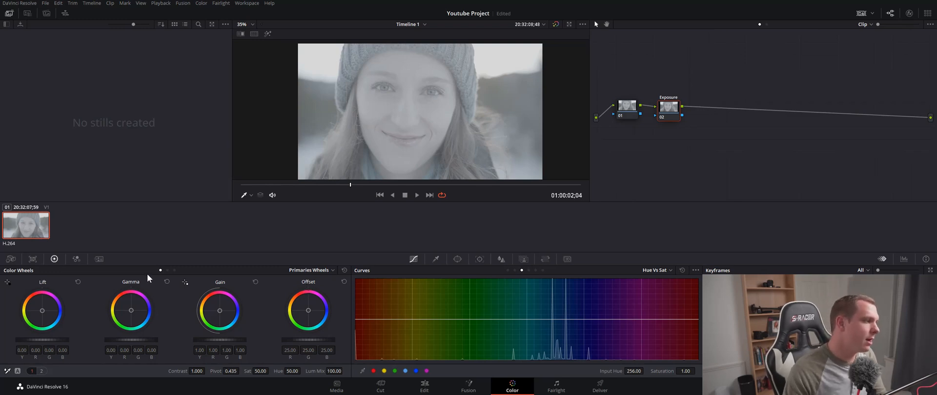
Set the Exposure node's luminance lift to 0.01 and gain to 1.11, and look at the log wheels before returning to the primaries wheels.
{"action": "left_click_drag", "start_coordinate": [48, 338], "coordinate": [48, 339]}
{"action": "left_click_drag", "start_coordinate": [125, 338], "coordinate": [127, 339]}
{"action": "left_click_drag", "start_coordinate": [217, 340], "coordinate": [245, 339]}
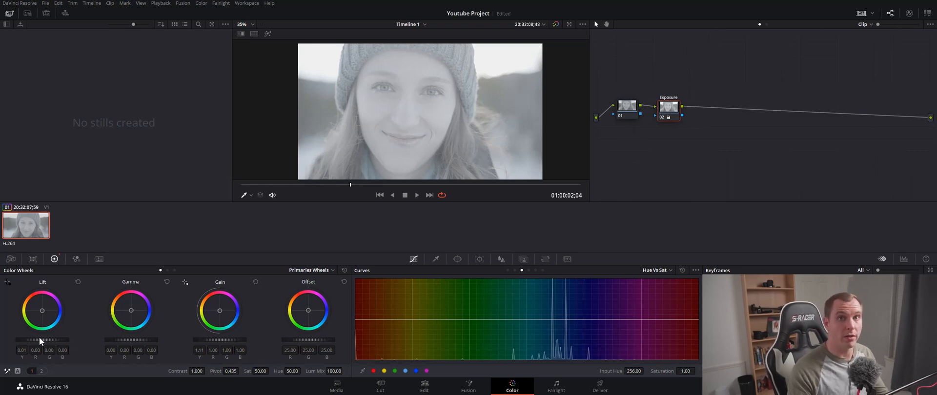
{"action": "left_click", "coordinate": [175, 270]}
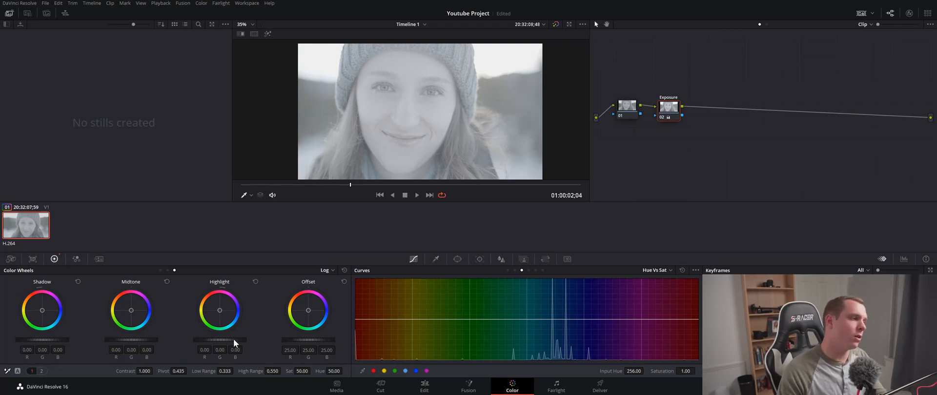
{"action": "left_click", "coordinate": [161, 270]}
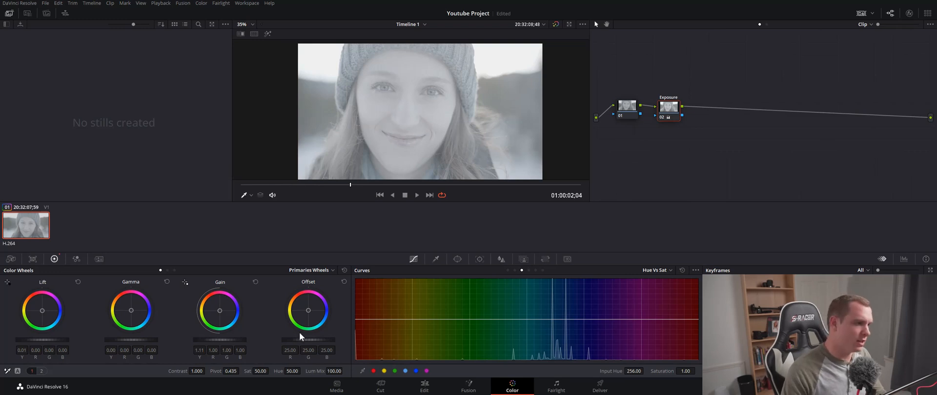
Refine the Exposure node with lift RGB at -0.15, gamma RGB at -0.01, luminance gain 1.09, offset 24.45 and contrast 1.170.
{"action": "left_click_drag", "start_coordinate": [662, 112], "coordinate": [660, 110]}
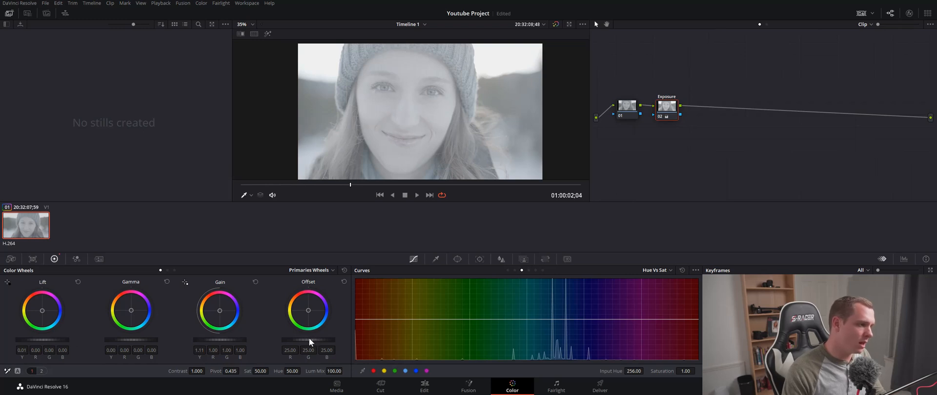
{"action": "left_click_drag", "start_coordinate": [308, 340], "coordinate": [305, 340]}
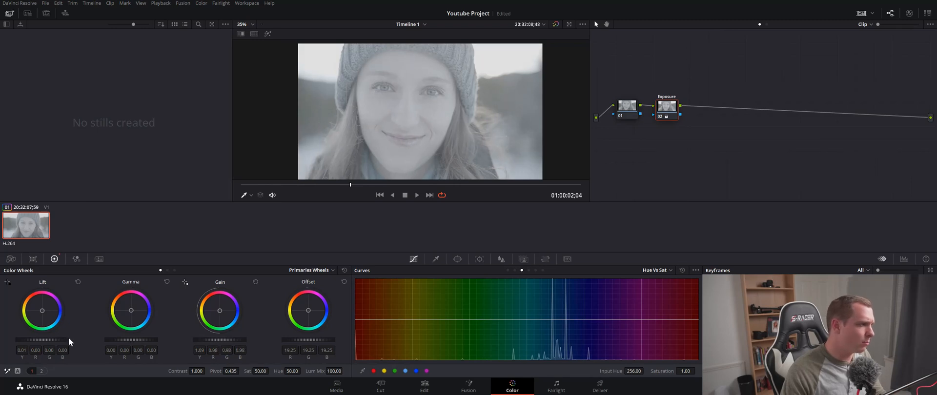
{"action": "mouse_move", "coordinate": [56, 339]}
{"action": "left_mouse_down"}
{"action": "mouse_move", "coordinate": [15, 339]}
{"action": "mouse_move", "coordinate": [49, 339]}
{"action": "left_mouse_up"}
{"action": "left_click_drag", "start_coordinate": [127, 341], "coordinate": [126, 341]}
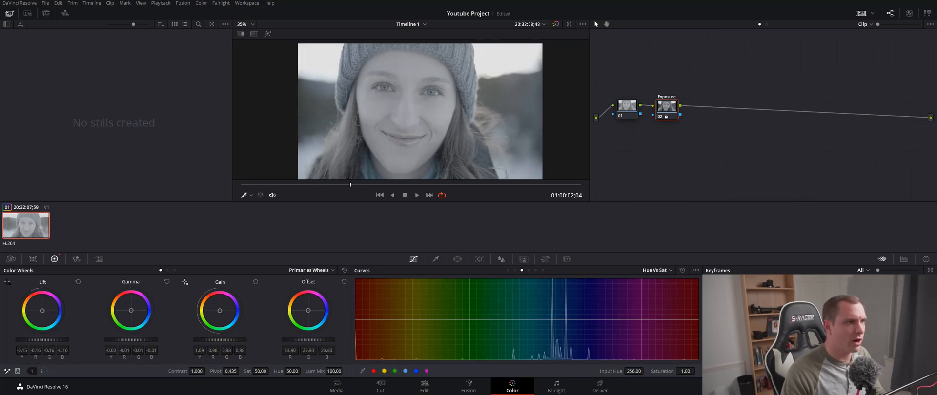
{"action": "left_click_drag", "start_coordinate": [668, 106], "coordinate": [666, 105]}
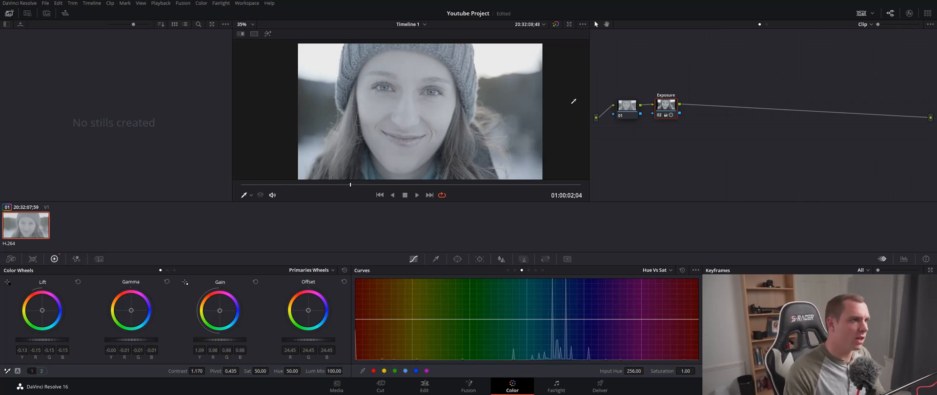
{"action": "left_click_drag", "start_coordinate": [668, 110], "coordinate": [670, 111]}
Add a third corrector node and insert it on the connection after the Exposure node.
{"action": "right_click", "coordinate": [702, 120]}
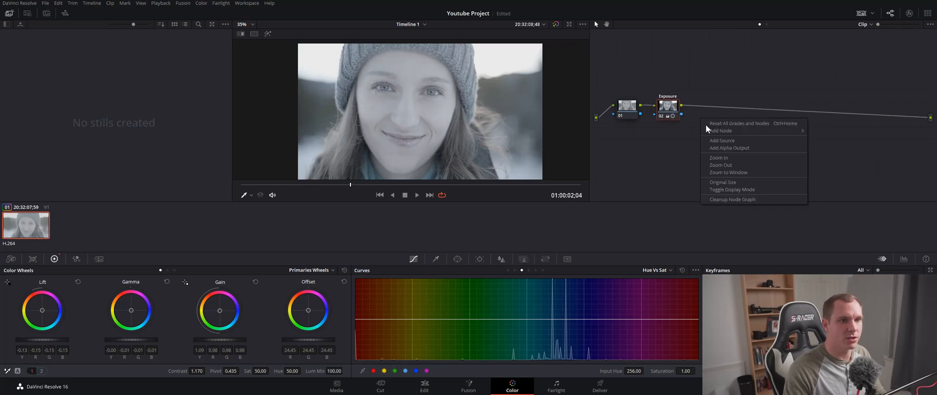
{"action": "left_click", "coordinate": [817, 133]}
{"action": "right_click", "coordinate": [745, 131]}
{"action": "mouse_move", "coordinate": [770, 142]}
{"action": "left_click", "coordinate": [870, 144]}
{"action": "mouse_move", "coordinate": [728, 118]}
{"action": "left_mouse_down"}
{"action": "mouse_move", "coordinate": [728, 109]}
{"action": "mouse_move", "coordinate": [714, 113]}
{"action": "left_mouse_up"}
Label node 03 "Color/WB" and align it with the Exposure node.
{"action": "right_click", "coordinate": [719, 114]}
{"action": "left_click", "coordinate": [727, 120]}
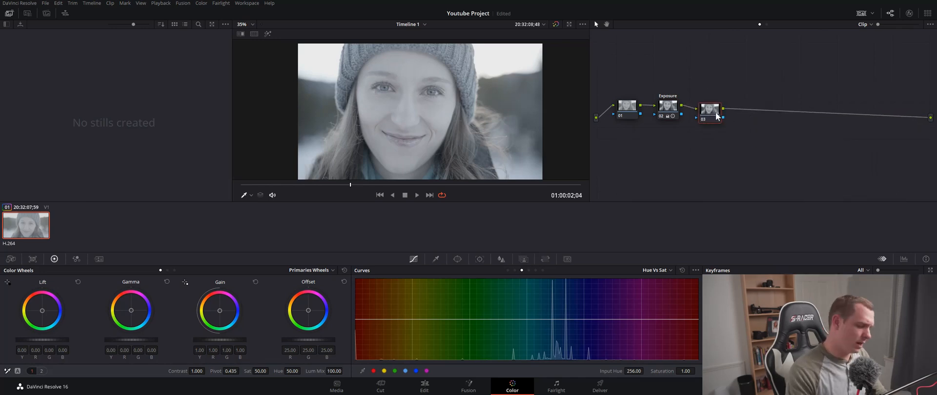
{"action": "type", "text": "Color/WB"}
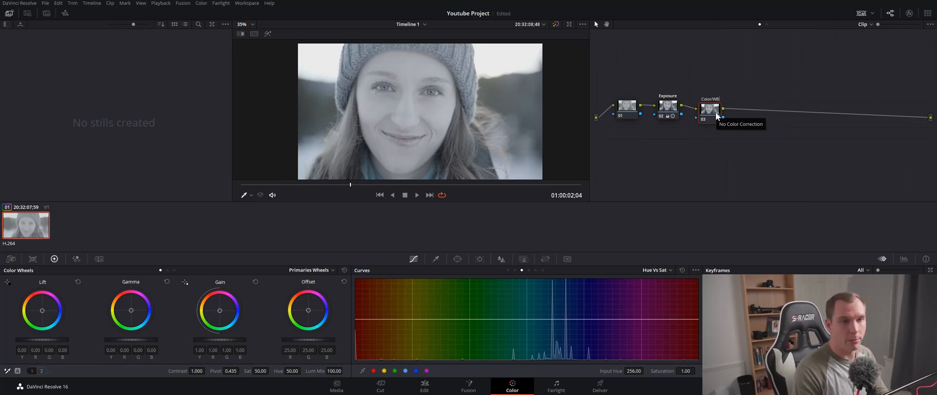
{"action": "key", "text": "Return"}
{"action": "mouse_move", "coordinate": [712, 110]}
{"action": "left_mouse_down"}
{"action": "mouse_move", "coordinate": [721, 106]}
{"action": "mouse_move", "coordinate": [711, 108]}
{"action": "left_mouse_up"}
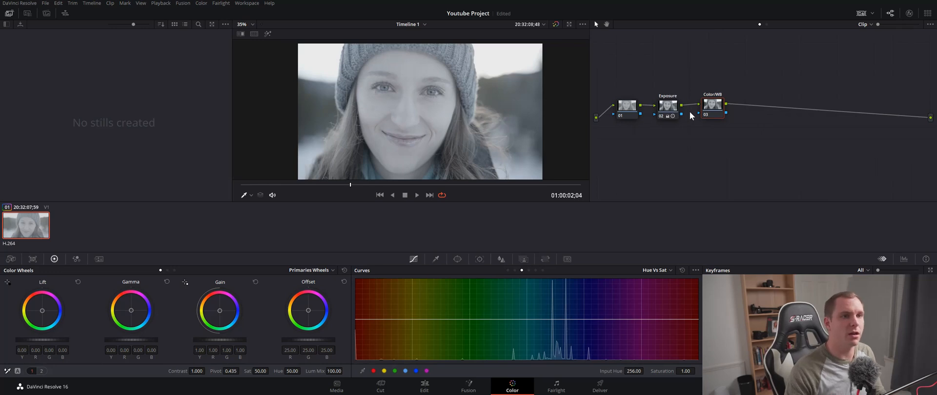
Set the Color/WB node's saturation to 100 and warm its offset balance to about R 29.13, G 23.12, B 19.25.
{"action": "left_click_drag", "start_coordinate": [712, 109], "coordinate": [712, 110]}
{"action": "left_click_drag", "start_coordinate": [260, 370], "coordinate": [271, 371]}
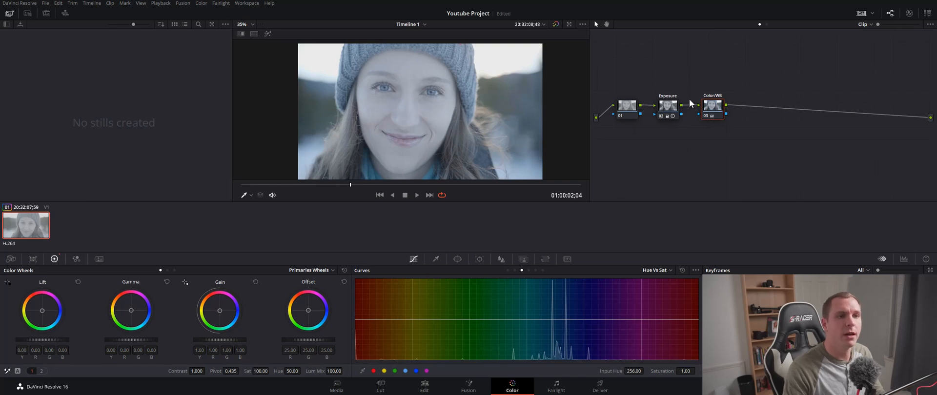
{"action": "left_click_drag", "start_coordinate": [710, 111], "coordinate": [712, 113]}
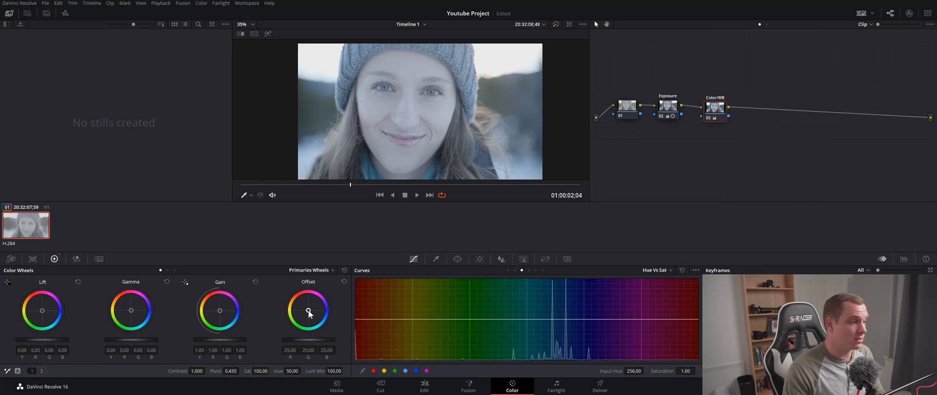
{"action": "left_click_drag", "start_coordinate": [308, 311], "coordinate": [307, 310]}
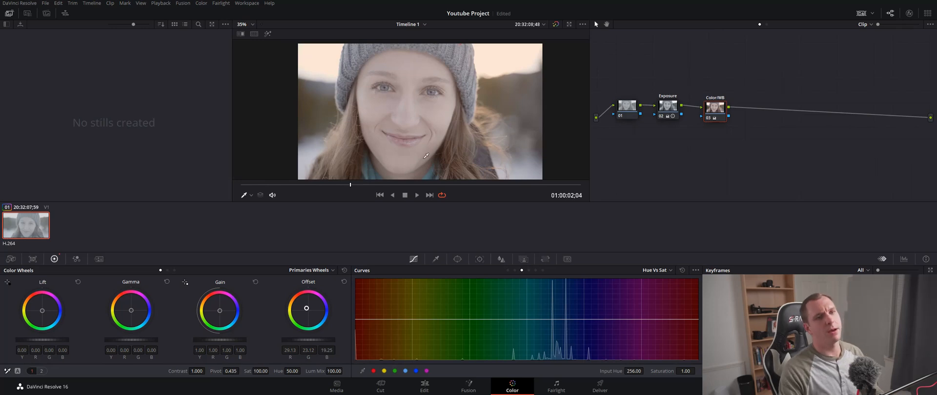
Examine the woman's face and skin tones up close in the viewer, ending with the whole frame in view.
{"action": "mouse_move", "coordinate": [715, 109]}
{"action": "left_mouse_down"}
{"action": "mouse_move", "coordinate": [710, 100]}
{"action": "mouse_move", "coordinate": [673, 109]}
{"action": "mouse_move", "coordinate": [710, 110]}
{"action": "left_mouse_up"}
{"action": "scroll", "coordinate": [429, 133], "scroll_direction": "up", "scroll_amount": 5}
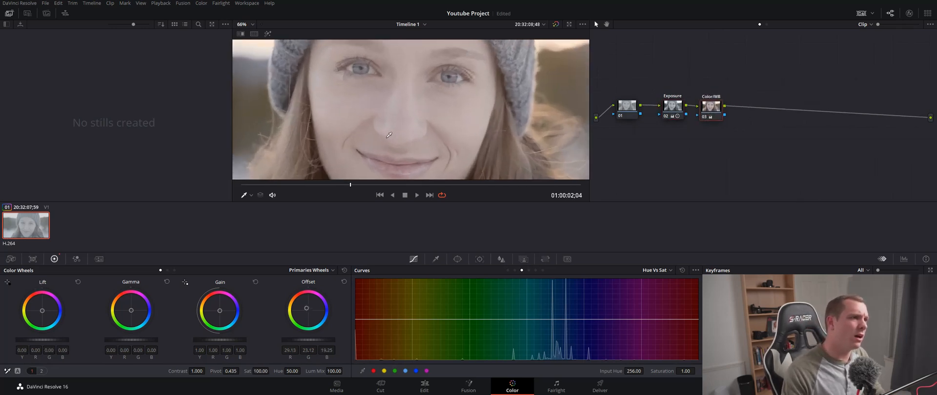
{"action": "mouse_move", "coordinate": [463, 109]}
{"action": "left_mouse_down"}
{"action": "mouse_move", "coordinate": [455, 102]}
{"action": "mouse_move", "coordinate": [447, 116]}
{"action": "left_mouse_up"}
{"action": "left_click_drag", "start_coordinate": [527, 49], "coordinate": [456, 144]}
{"action": "scroll", "coordinate": [440, 127], "scroll_direction": "down", "scroll_amount": 3}
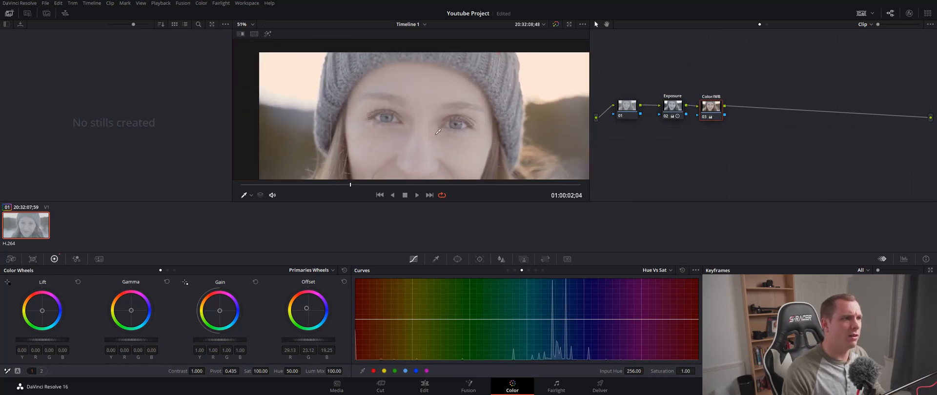
{"action": "scroll", "coordinate": [424, 112], "scroll_direction": "up", "scroll_amount": 5}
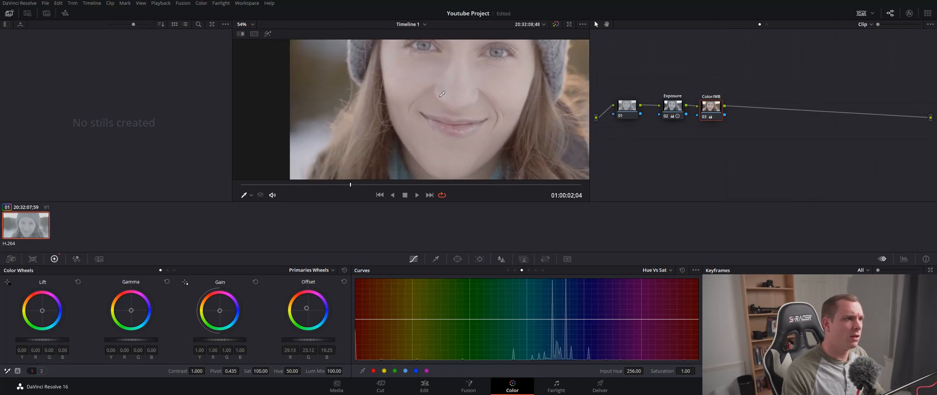
{"action": "scroll", "coordinate": [425, 126], "scroll_direction": "down", "scroll_amount": 3}
{"action": "scroll", "coordinate": [425, 126], "scroll_direction": "down", "scroll_amount": 4}
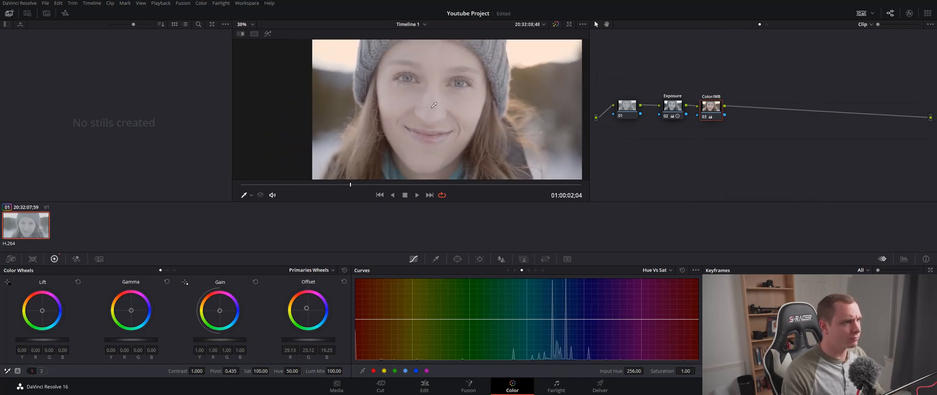
{"action": "scroll", "coordinate": [419, 110], "scroll_direction": "down", "scroll_amount": 1}
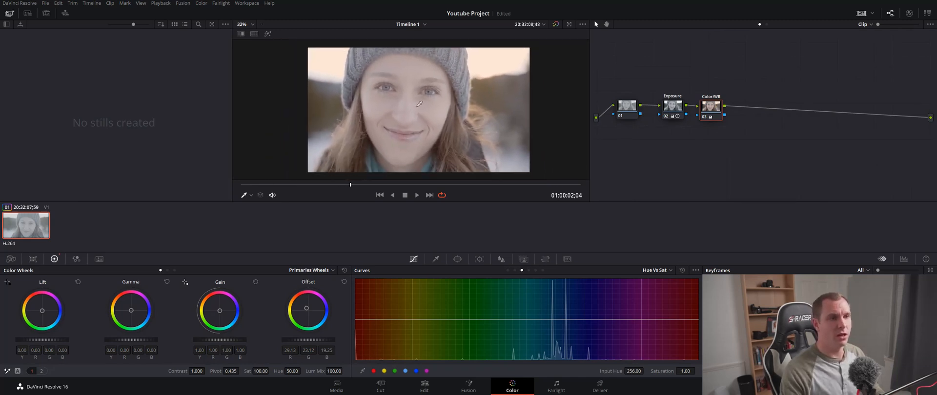
{"action": "scroll", "coordinate": [419, 111], "scroll_direction": "up", "scroll_amount": 2}
Set node 01's saturation to 76, and select the Exposure node again.
{"action": "left_click", "coordinate": [627, 109]}
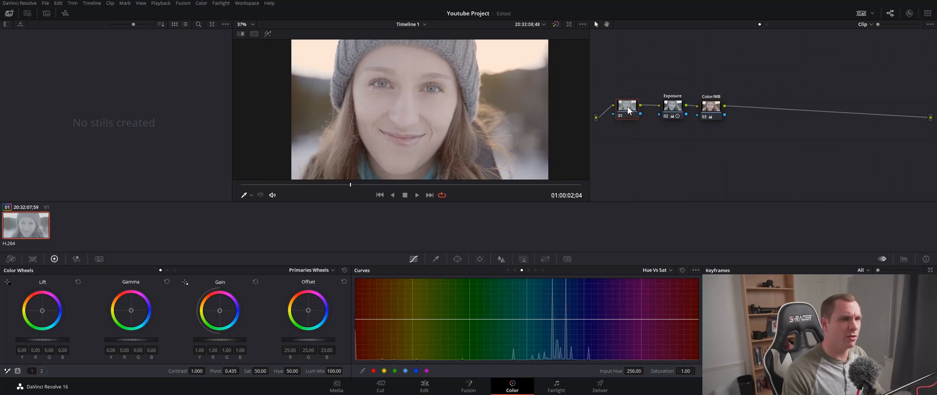
{"action": "left_click_drag", "start_coordinate": [627, 110], "coordinate": [629, 109]}
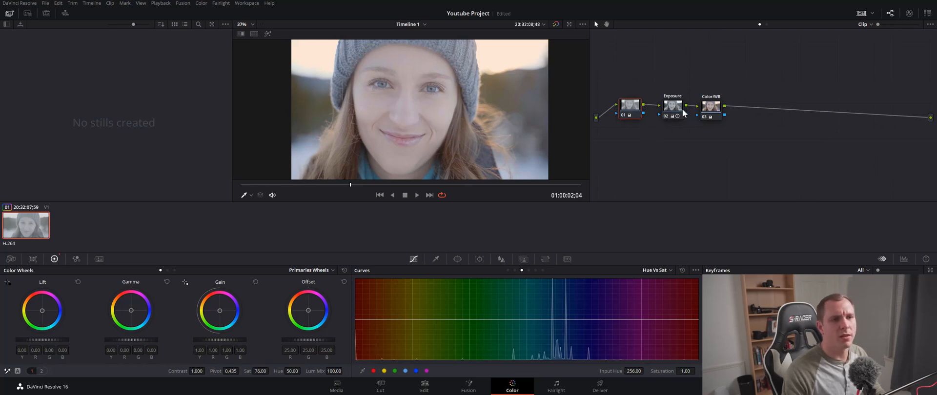
{"action": "left_click", "coordinate": [708, 108]}
{"action": "left_click", "coordinate": [675, 108]}
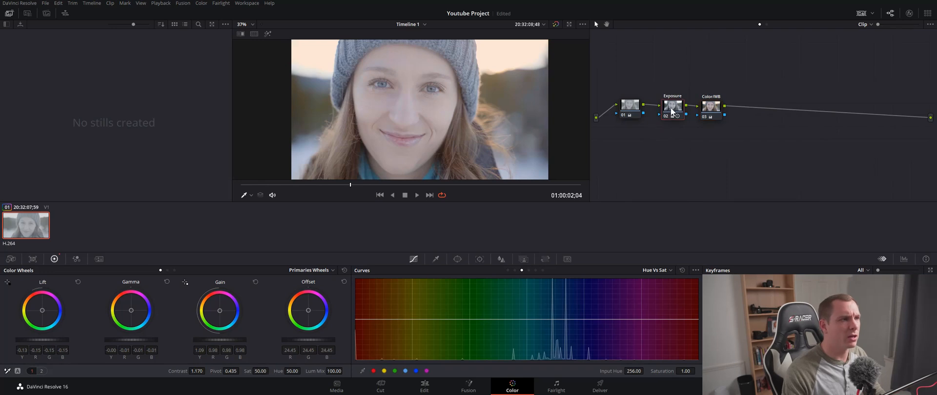
Warm the Color/WB node's offset to about R 30.07, G 22.60, B 17.37, and lower the Exposure node's offset to 19.35.
{"action": "left_click", "coordinate": [713, 109]}
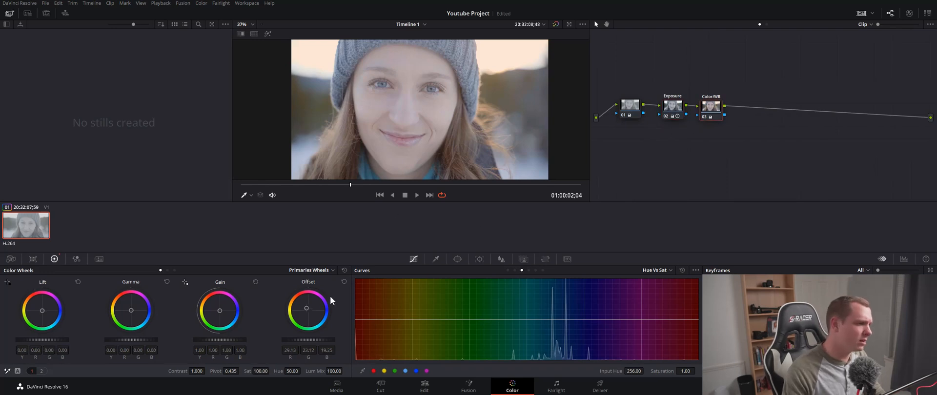
{"action": "left_click_drag", "start_coordinate": [306, 308], "coordinate": [306, 308]}
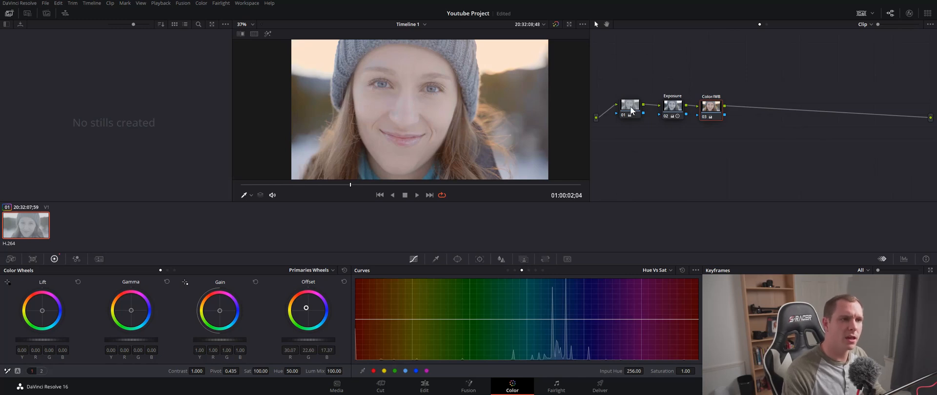
{"action": "left_click", "coordinate": [672, 106]}
{"action": "left_click_drag", "start_coordinate": [309, 341], "coordinate": [305, 341]}
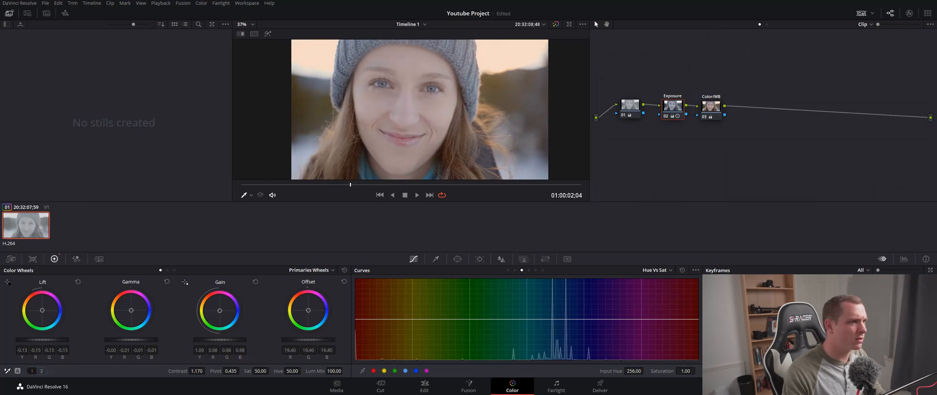
{"action": "left_click_drag", "start_coordinate": [290, 340], "coordinate": [288, 341]}
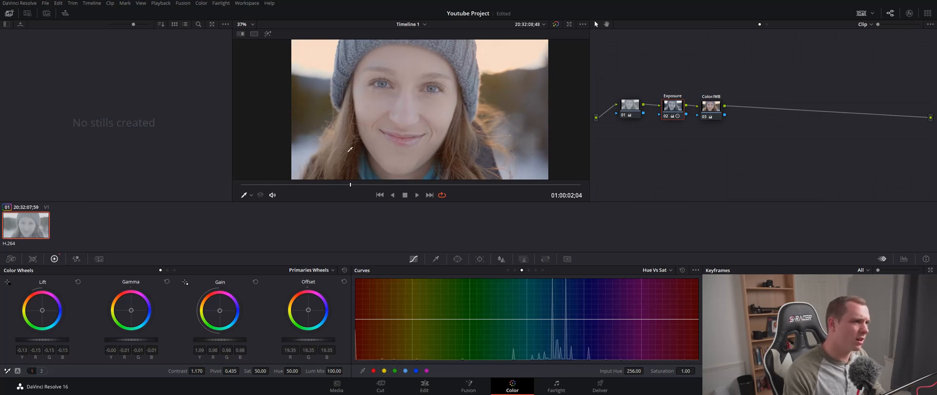
{"action": "scroll", "coordinate": [350, 149], "scroll_direction": "up", "scroll_amount": 3}
{"action": "key", "text": "space"}
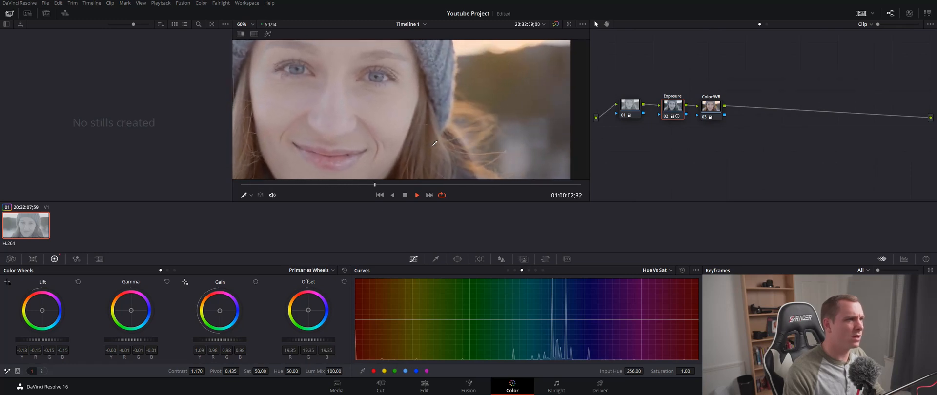
{"action": "scroll", "coordinate": [425, 131], "scroll_direction": "down", "scroll_amount": 3}
{"action": "scroll", "coordinate": [413, 121], "scroll_direction": "up", "scroll_amount": 1}
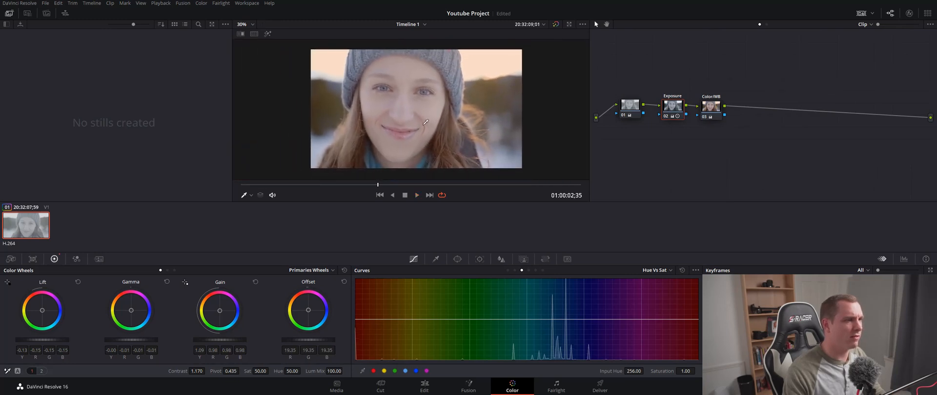
Set node 01's saturation to 85.20.
{"action": "mouse_move", "coordinate": [706, 107]}
{"action": "left_mouse_down"}
{"action": "mouse_move", "coordinate": [671, 108]}
{"action": "mouse_move", "coordinate": [710, 108]}
{"action": "left_mouse_up"}
{"action": "left_click", "coordinate": [714, 107]}
{"action": "left_click", "coordinate": [627, 109]}
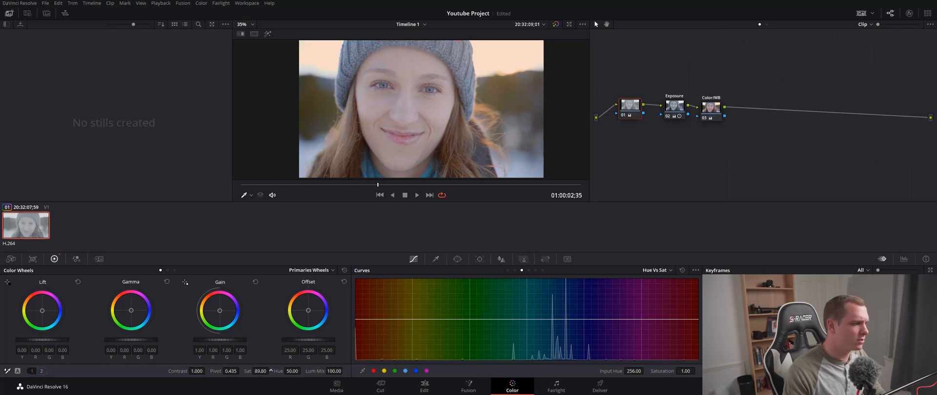
{"action": "left_click_drag", "start_coordinate": [257, 371], "coordinate": [271, 371]}
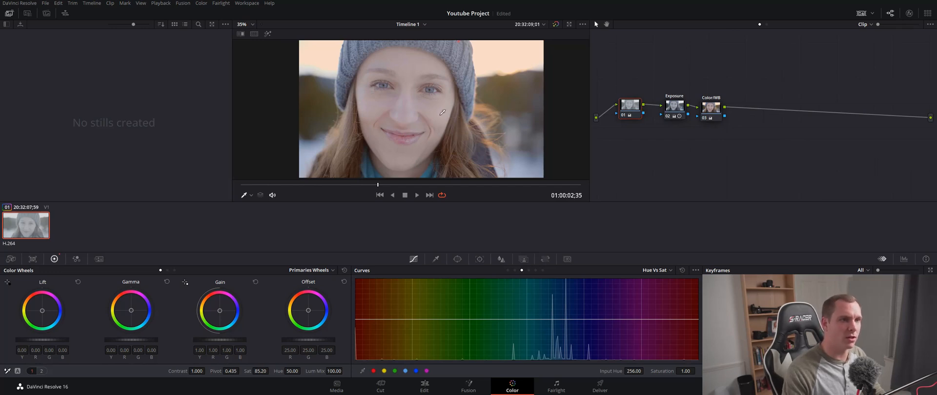
Reset node 01's saturation to 50 and adjust the Color/WB node's offset to about R 29.39, G 22.31, B 18.91.
{"action": "mouse_move", "coordinate": [677, 107]}
{"action": "left_mouse_down"}
{"action": "mouse_move", "coordinate": [711, 109]}
{"action": "mouse_move", "coordinate": [672, 109]}
{"action": "left_mouse_up"}
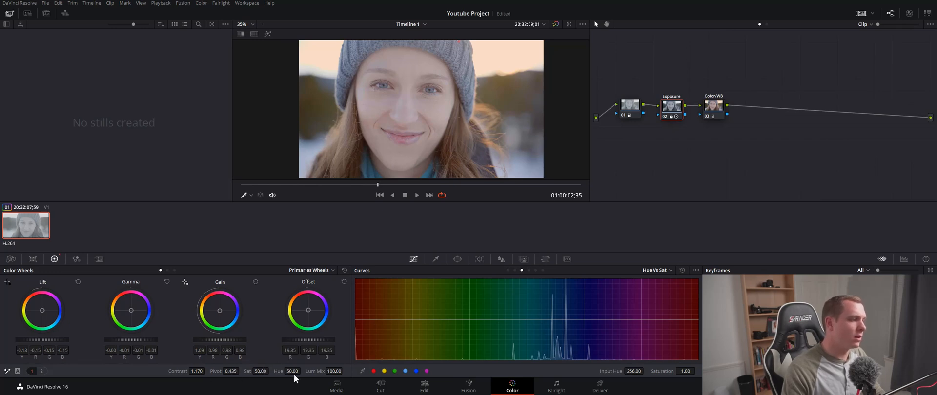
{"action": "left_click", "coordinate": [632, 111]}
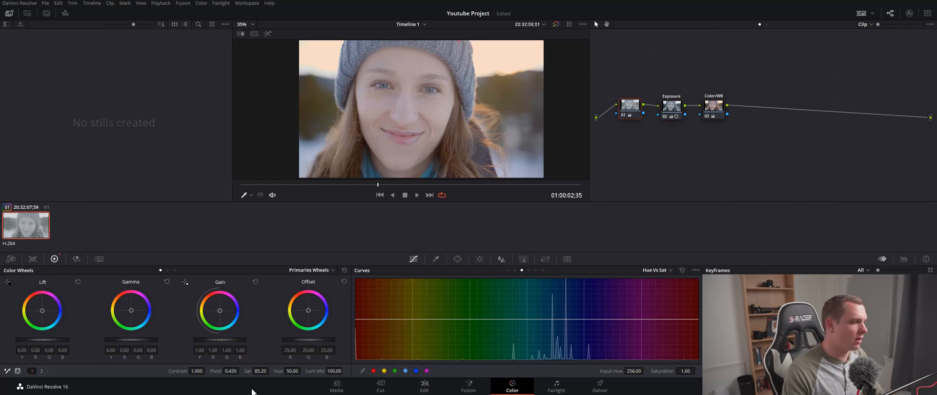
{"action": "double_click", "coordinate": [246, 372]}
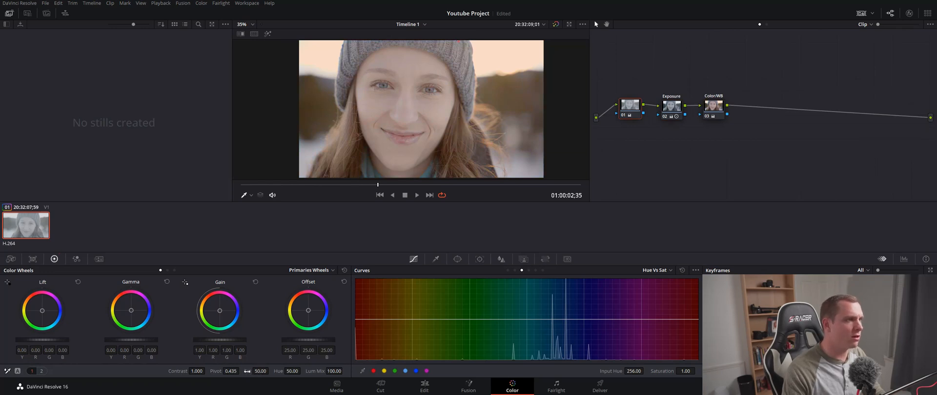
{"action": "left_click", "coordinate": [716, 109]}
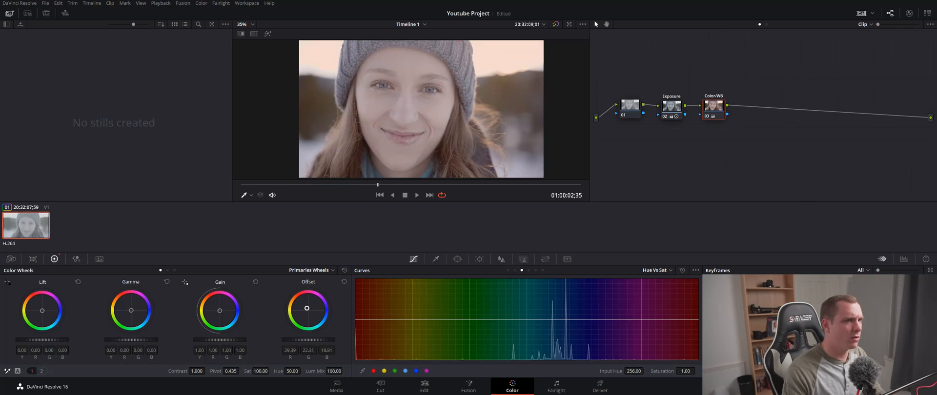
Set node 01's saturation to 77 and line up the Exposure and Color/WB nodes.
{"action": "left_click", "coordinate": [631, 108]}
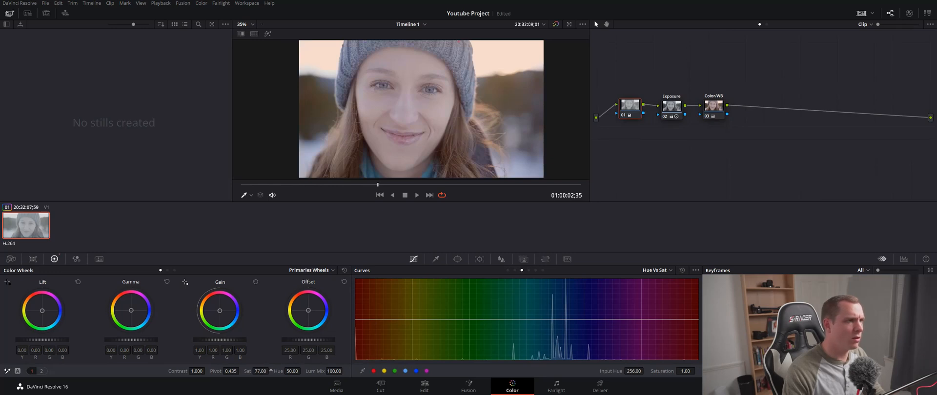
{"action": "mouse_move", "coordinate": [672, 106]}
{"action": "left_mouse_down"}
{"action": "mouse_move", "coordinate": [716, 100]}
{"action": "mouse_move", "coordinate": [680, 106]}
{"action": "mouse_move", "coordinate": [712, 109]}
{"action": "mouse_move", "coordinate": [666, 111]}
{"action": "left_mouse_up"}
{"action": "left_click", "coordinate": [711, 104]}
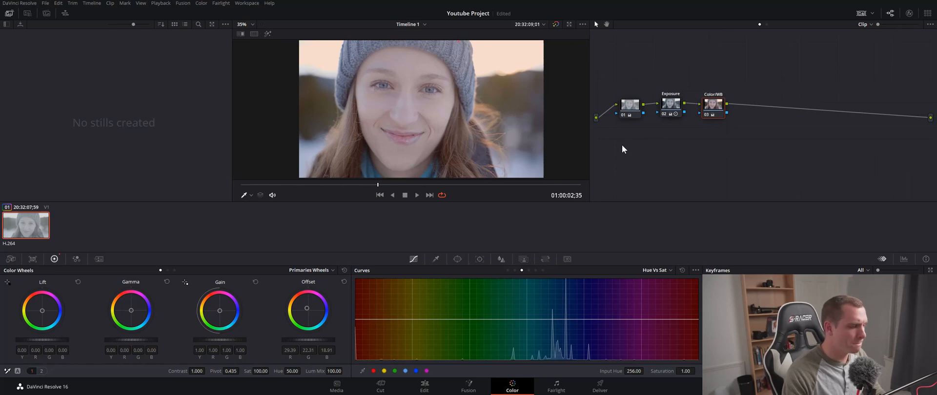
Add a corrector node to the connection after the Color/WB node and arrange the two nodes.
{"action": "left_click_drag", "start_coordinate": [709, 109], "coordinate": [707, 109]}
{"action": "right_click", "coordinate": [755, 116]}
{"action": "mouse_move", "coordinate": [783, 127]}
{"action": "left_click", "coordinate": [879, 130]}
{"action": "left_click_drag", "start_coordinate": [758, 111], "coordinate": [762, 112]}
{"action": "right_click", "coordinate": [762, 112]}
{"action": "mouse_move", "coordinate": [781, 131]}
{"action": "left_click", "coordinate": [741, 91]}
{"action": "left_click_drag", "start_coordinate": [759, 108], "coordinate": [716, 111]}
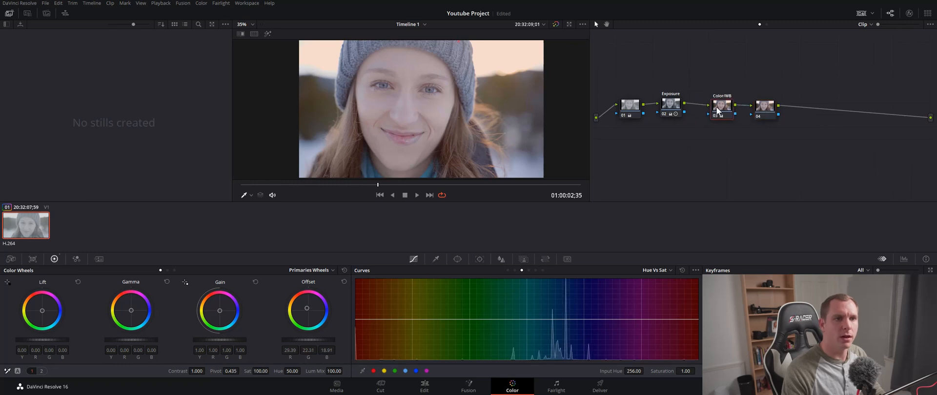
{"action": "right_click", "coordinate": [714, 109]}
{"action": "mouse_move", "coordinate": [741, 128]}
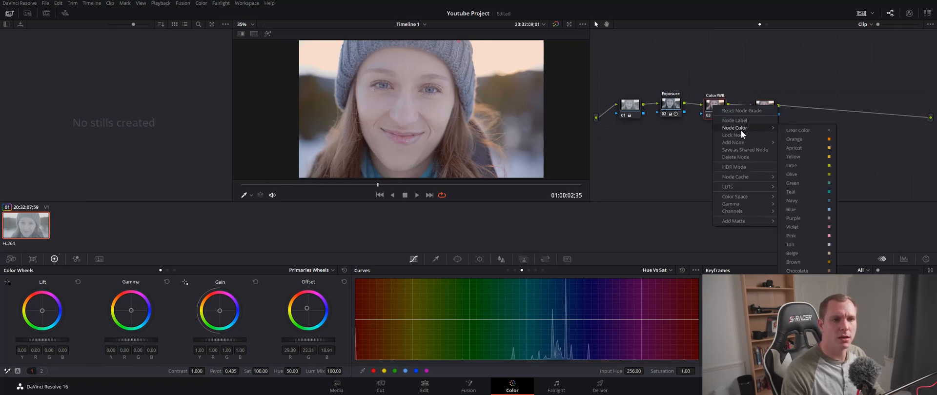
{"action": "left_click", "coordinate": [740, 90]}
Reset the Color/WB node's saturation to 50 and relabel the node "WB".
{"action": "left_click_drag", "start_coordinate": [714, 107], "coordinate": [717, 107]}
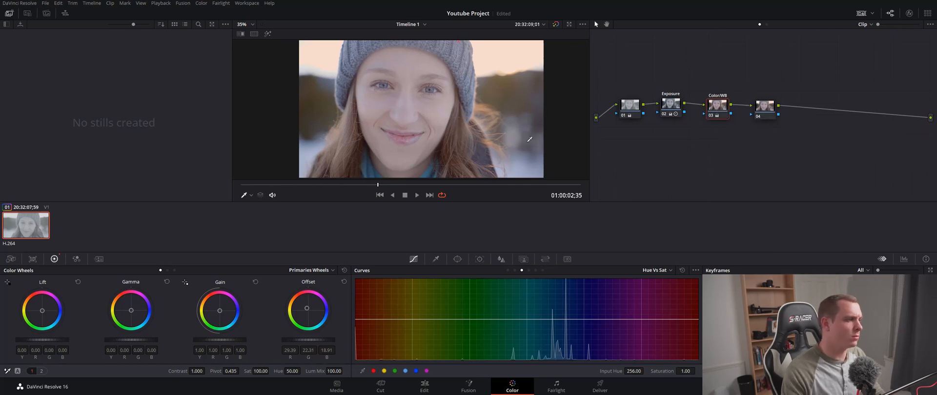
{"action": "double_click", "coordinate": [248, 372]}
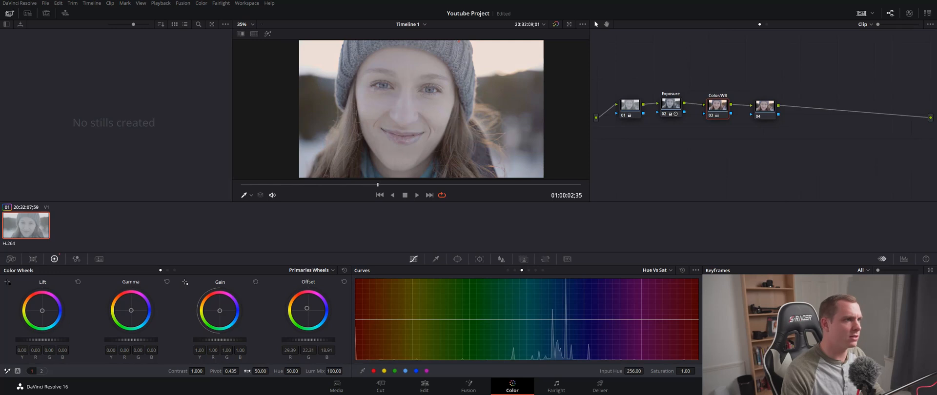
{"action": "left_click_drag", "start_coordinate": [725, 112], "coordinate": [724, 109]}
{"action": "right_click", "coordinate": [714, 102]}
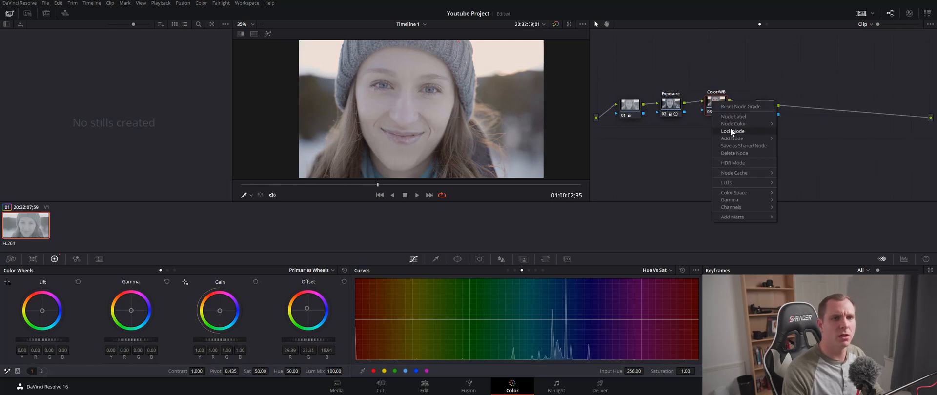
{"action": "left_click", "coordinate": [739, 116]}
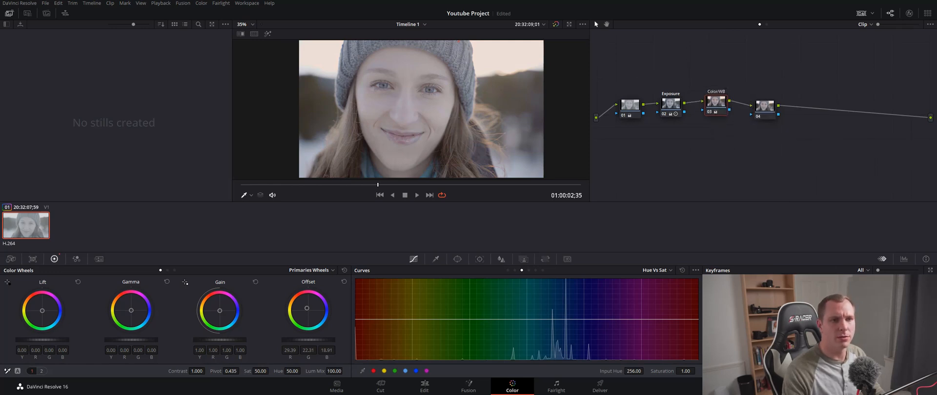
{"action": "type", "text": "WB"}
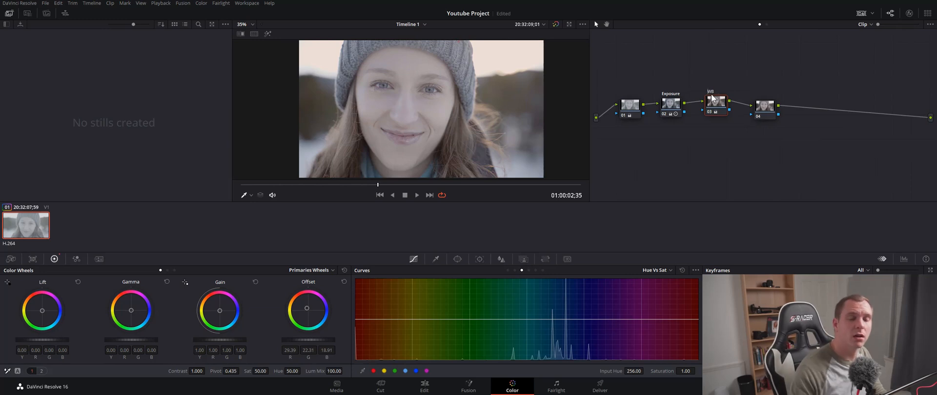
{"action": "key", "text": "Return"}
Label node 04 "Sat" and move the WB and Sat nodes closer to the Exposure node.
{"action": "mouse_move", "coordinate": [717, 107]}
{"action": "left_mouse_down"}
{"action": "mouse_move", "coordinate": [672, 108]}
{"action": "mouse_move", "coordinate": [708, 107]}
{"action": "left_mouse_up"}
{"action": "left_click_drag", "start_coordinate": [768, 108], "coordinate": [752, 106]}
{"action": "right_click", "coordinate": [753, 108]}
{"action": "left_click", "coordinate": [782, 117]}
{"action": "right_click", "coordinate": [757, 108]}
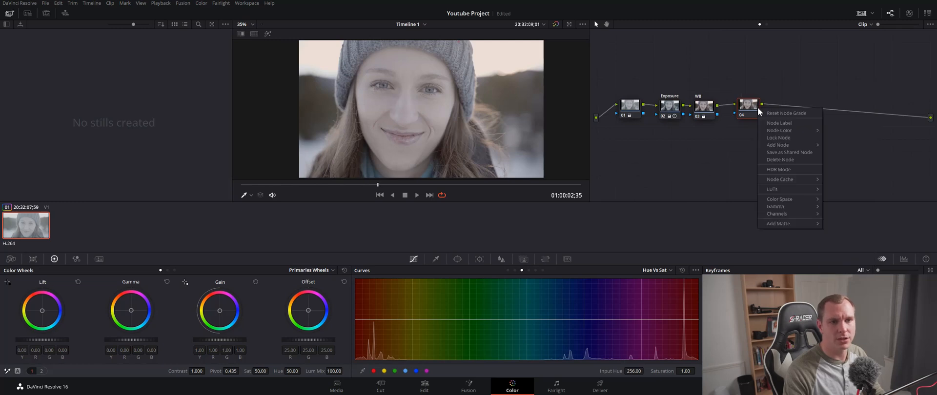
{"action": "left_click", "coordinate": [788, 123]}
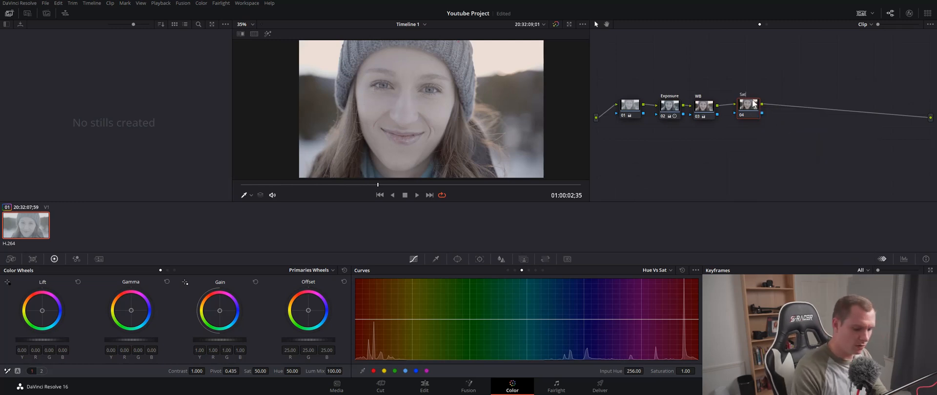
{"action": "type", "text": "Sat"}
{"action": "key", "text": "Return"}
{"action": "left_click_drag", "start_coordinate": [754, 104], "coordinate": [751, 106]}
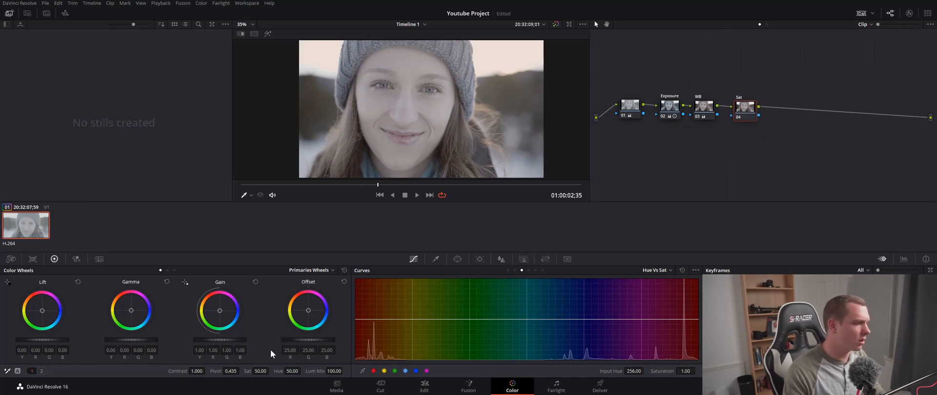
Set the Sat node's saturation to 100 and warm the WB node's offset to about R 30.26, G 21.97, B 17.08.
{"action": "left_click_drag", "start_coordinate": [262, 370], "coordinate": [271, 371]}
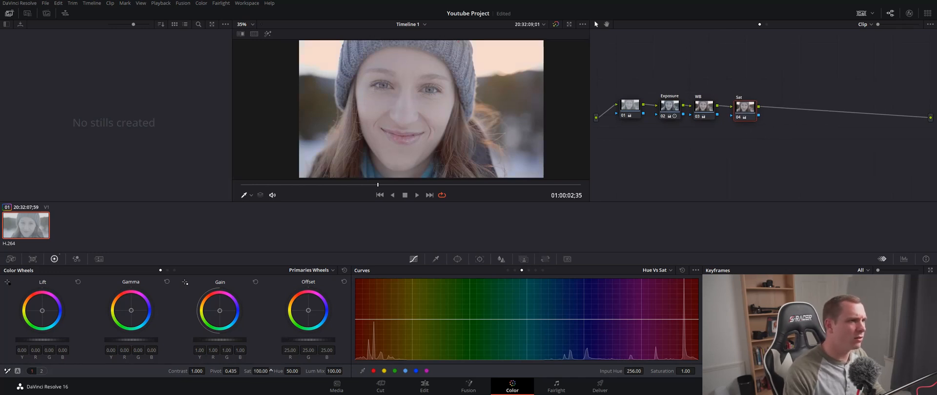
{"action": "left_click", "coordinate": [701, 112]}
{"action": "left_click_drag", "start_coordinate": [307, 309], "coordinate": [306, 307]}
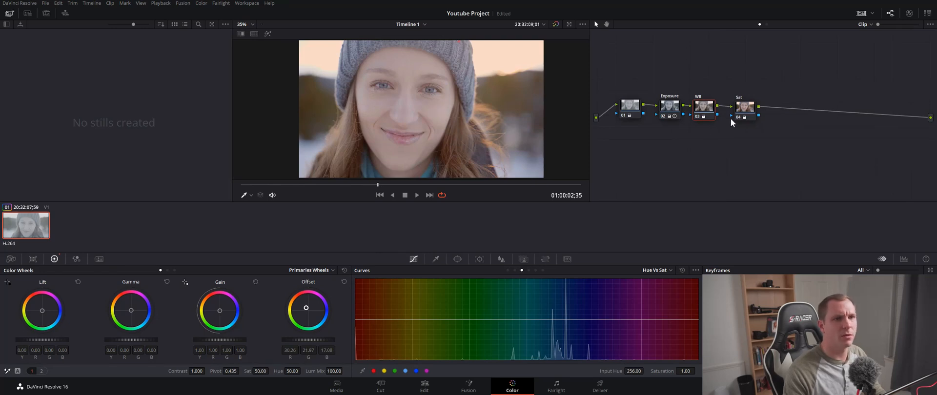
Lower the Exposure node's offset to 16.55 and its gamma to -0.02.
{"action": "left_click", "coordinate": [742, 107]}
{"action": "left_click", "coordinate": [678, 109]}
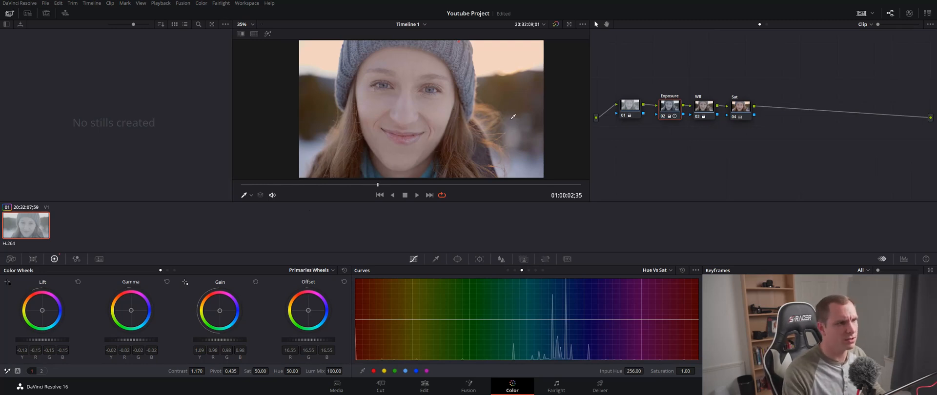
{"action": "left_click_drag", "start_coordinate": [674, 106], "coordinate": [678, 111]}
Warm the WB node's offset balance further to about R 30.50, G 21.61, B 15.82.
{"action": "left_click", "coordinate": [702, 108]}
{"action": "left_click_drag", "start_coordinate": [736, 109], "coordinate": [710, 109]}
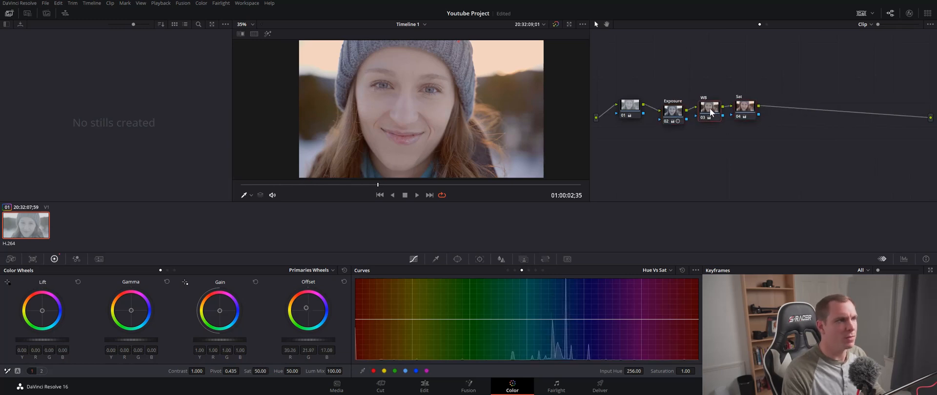
{"action": "left_click_drag", "start_coordinate": [306, 309], "coordinate": [305, 308]}
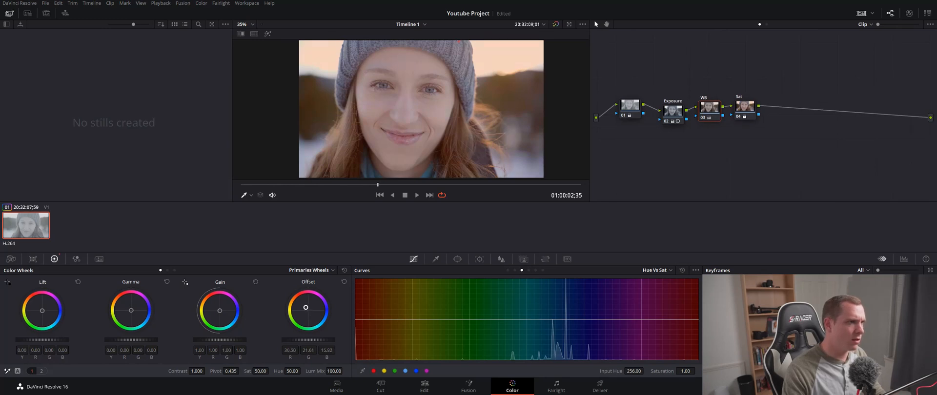
Arrange the Exposure, WB and Sat nodes in a compact, evenly spaced row beside node 01.
{"action": "left_click_drag", "start_coordinate": [708, 111], "coordinate": [745, 103]}
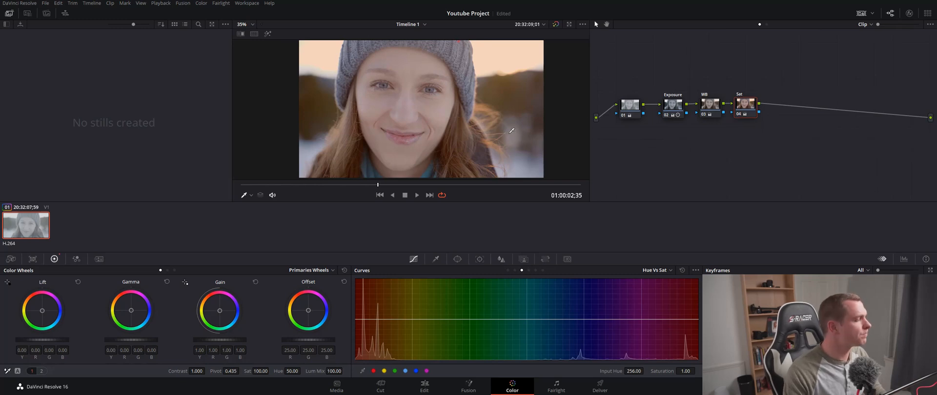
{"action": "left_click_drag", "start_coordinate": [655, 73], "coordinate": [735, 108]}
{"action": "left_click", "coordinate": [771, 89]}
Add a corrector node to the connection after the Sat node and place it in line with the others.
{"action": "right_click", "coordinate": [787, 90]}
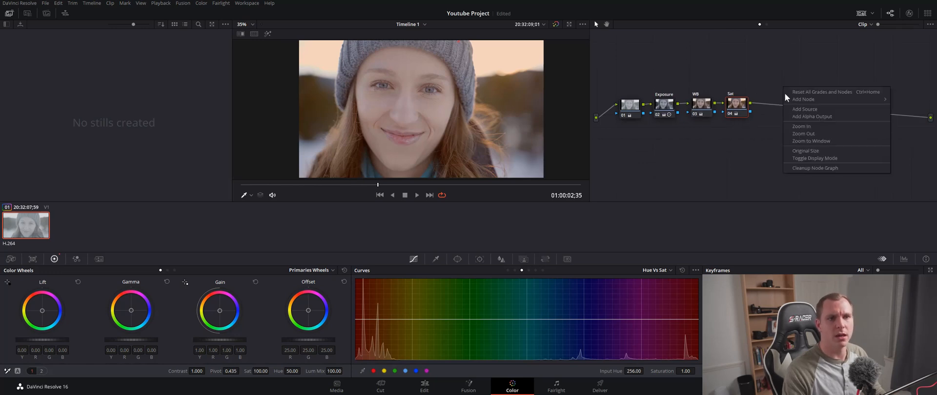
{"action": "mouse_move", "coordinate": [818, 102]}
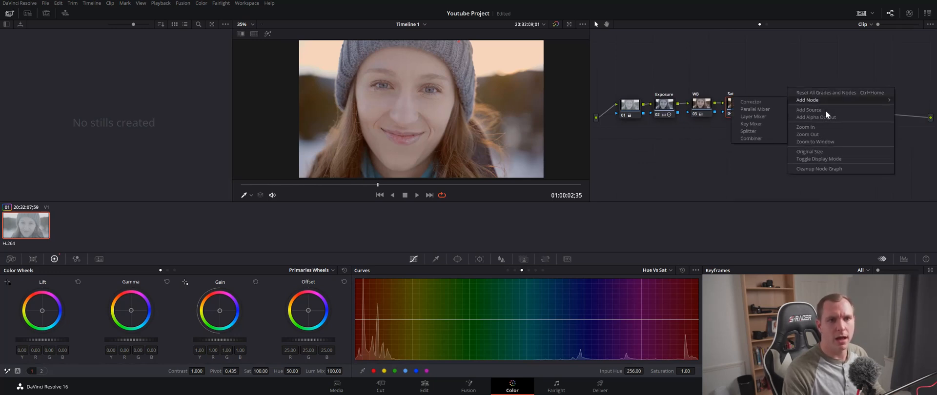
{"action": "left_click", "coordinate": [758, 104]}
{"action": "left_click_drag", "start_coordinate": [786, 89], "coordinate": [778, 106]}
Label node 05 "Skin Tones" and align it with the Sat node.
{"action": "right_click", "coordinate": [781, 105]}
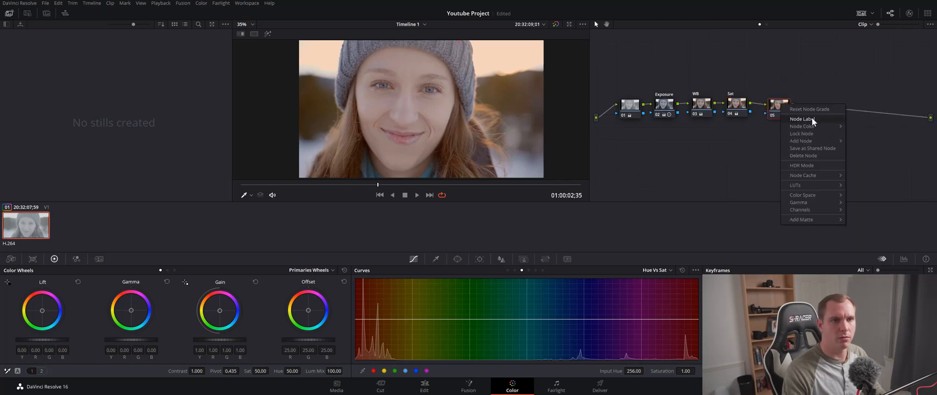
{"action": "left_click", "coordinate": [812, 118]}
{"action": "type", "text": "Skin Tones"}
{"action": "left_click_drag", "start_coordinate": [779, 110], "coordinate": [778, 108]}
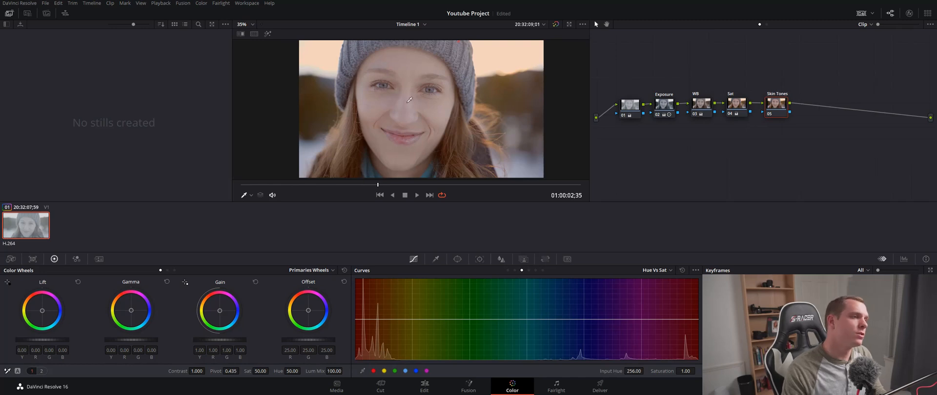
{"action": "left_click_drag", "start_coordinate": [778, 105], "coordinate": [776, 104]}
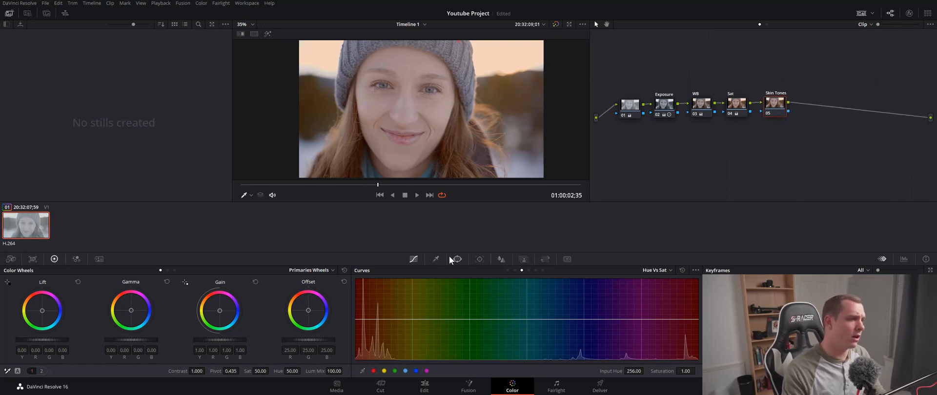
Sample the woman's forehead skin with the HSL Qualifier and check the key in the split highlight view during playback.
{"action": "left_click", "coordinate": [436, 260]}
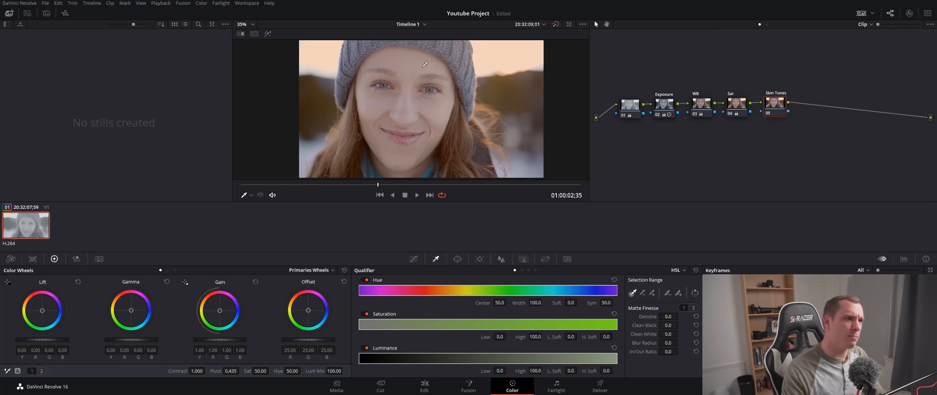
{"action": "left_click", "coordinate": [410, 78]}
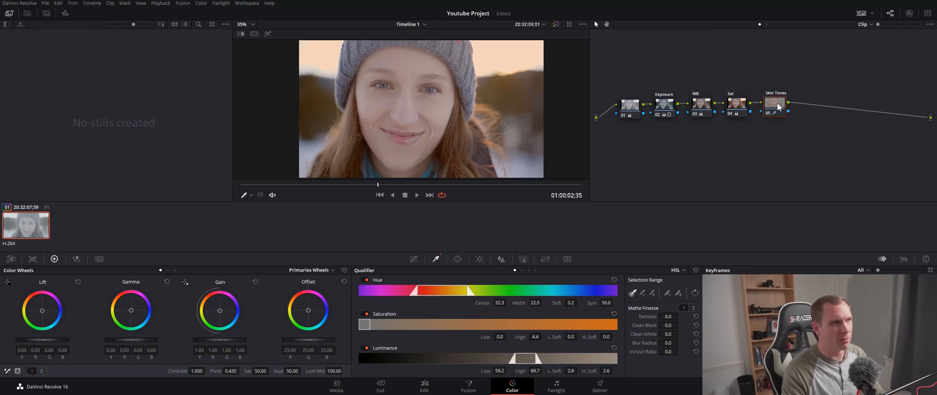
{"action": "left_click", "coordinate": [254, 34]}
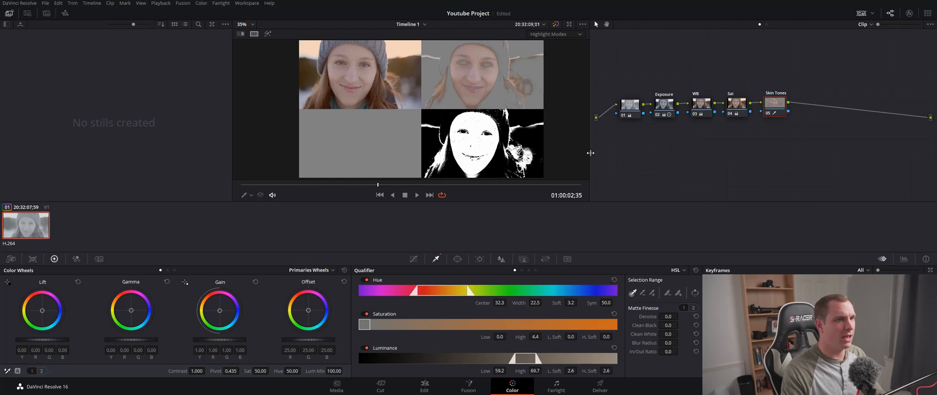
{"action": "scroll", "coordinate": [438, 121], "scroll_direction": "up", "scroll_amount": 1}
{"action": "left_click_drag", "start_coordinate": [439, 121], "coordinate": [436, 93]}
{"action": "key", "text": "space"}
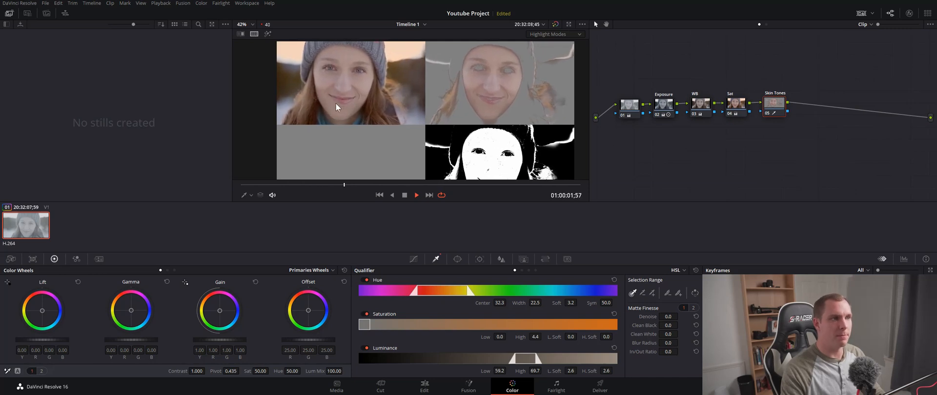
{"action": "key", "text": "space"}
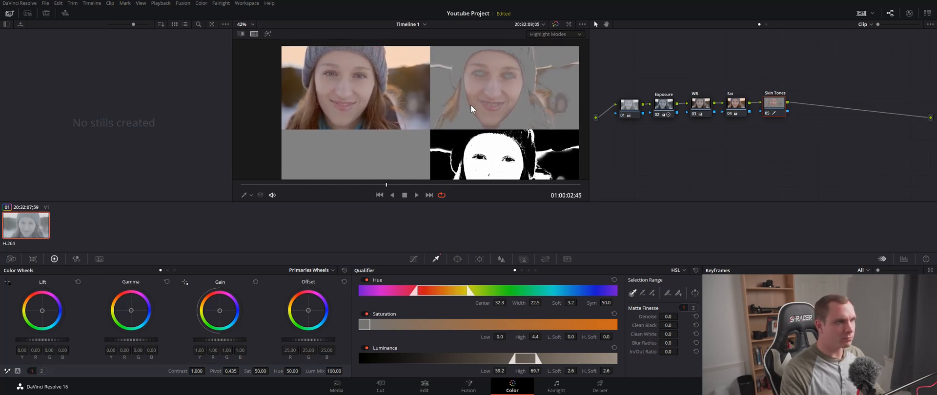
{"action": "scroll", "coordinate": [472, 108], "scroll_direction": "down", "scroll_amount": 1}
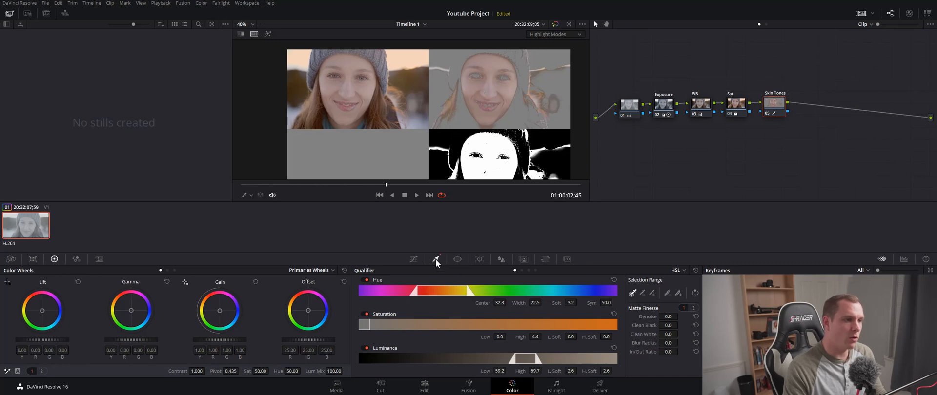
Refine the skin key to Hue center 32.8 and width 34.4, Saturation high 3.6 and Luminance high 67.0.
{"action": "left_click_drag", "start_coordinate": [467, 287], "coordinate": [437, 291]}
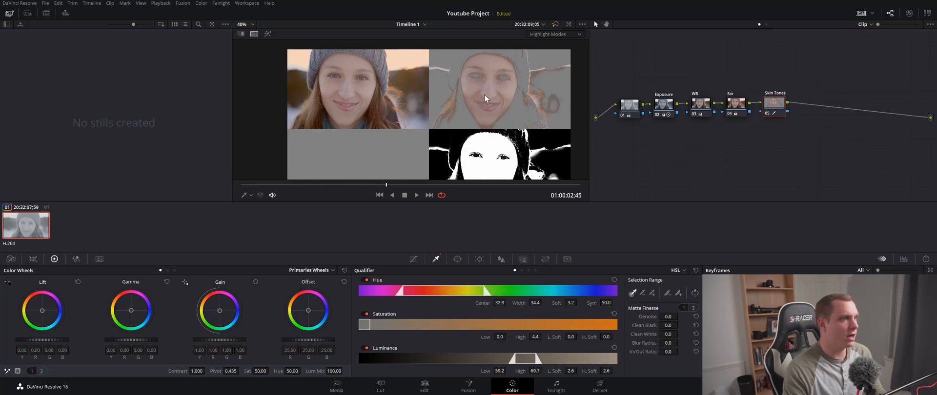
{"action": "mouse_move", "coordinate": [360, 322]}
{"action": "left_mouse_down"}
{"action": "mouse_move", "coordinate": [398, 325]}
{"action": "mouse_move", "coordinate": [361, 324]}
{"action": "mouse_move", "coordinate": [385, 325]}
{"action": "mouse_move", "coordinate": [369, 323]}
{"action": "left_mouse_up"}
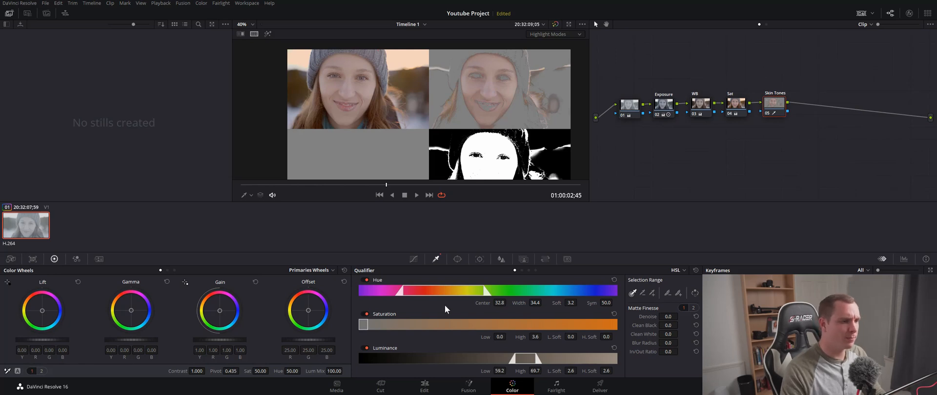
{"action": "mouse_move", "coordinate": [539, 364]}
{"action": "left_mouse_down"}
{"action": "mouse_move", "coordinate": [554, 360]}
{"action": "mouse_move", "coordinate": [529, 360]}
{"action": "left_mouse_up"}
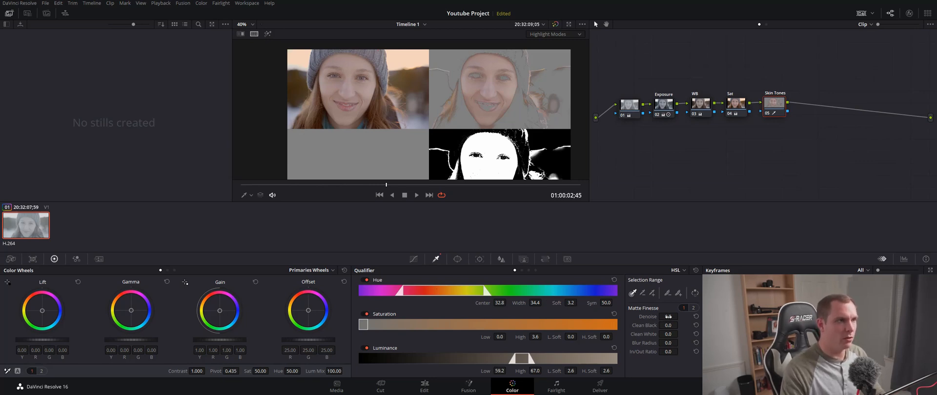
Smooth the skin matte with Denoise 21.5 and Blur Radius 34.8, inspecting the keyed face up close.
{"action": "scroll", "coordinate": [515, 95], "scroll_direction": "up", "scroll_amount": 4}
{"action": "left_click_drag", "start_coordinate": [514, 95], "coordinate": [365, 129]}
{"action": "mouse_move", "coordinate": [664, 318]}
{"action": "left_mouse_down"}
{"action": "mouse_move", "coordinate": [680, 316]}
{"action": "mouse_move", "coordinate": [667, 318]}
{"action": "left_mouse_up"}
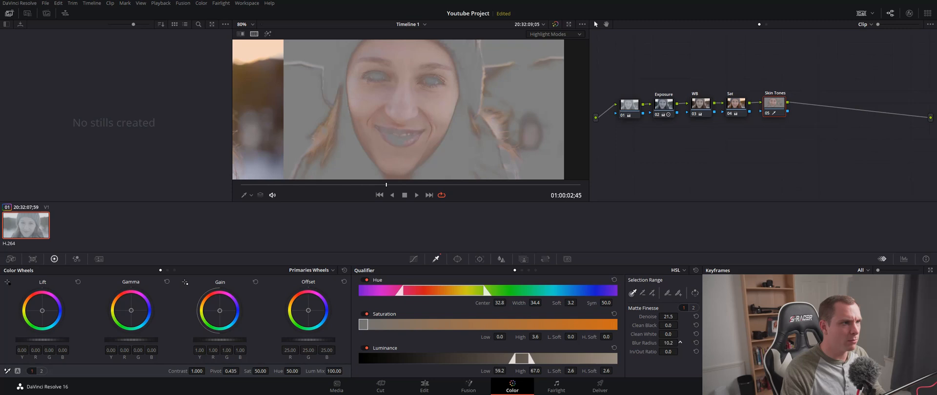
{"action": "left_click_drag", "start_coordinate": [668, 343], "coordinate": [652, 343]}
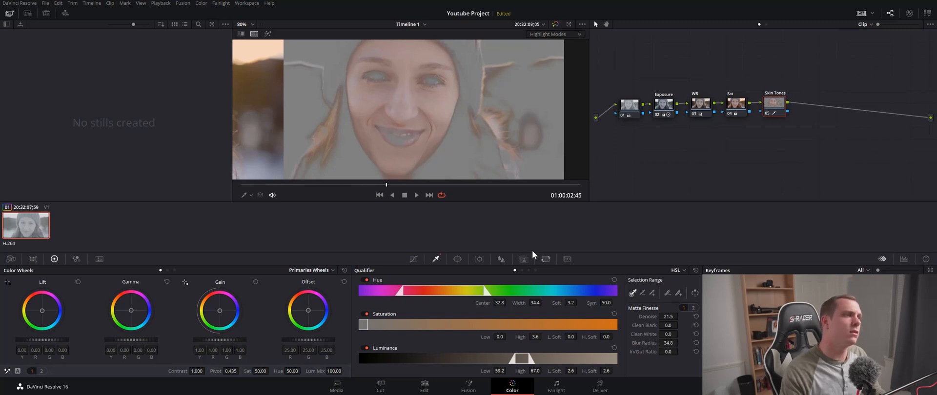
{"action": "scroll", "coordinate": [504, 120], "scroll_direction": "down", "scroll_amount": 6}
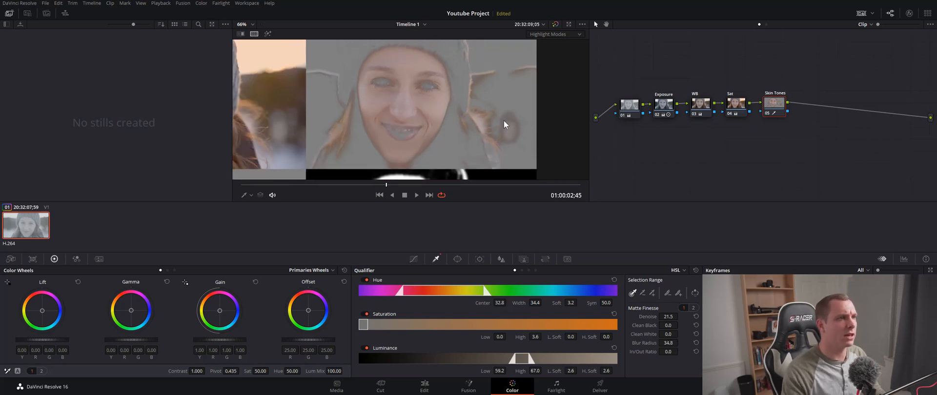
{"action": "left_click_drag", "start_coordinate": [386, 117], "coordinate": [429, 98]}
{"action": "scroll", "coordinate": [439, 97], "scroll_direction": "down", "scroll_amount": 3}
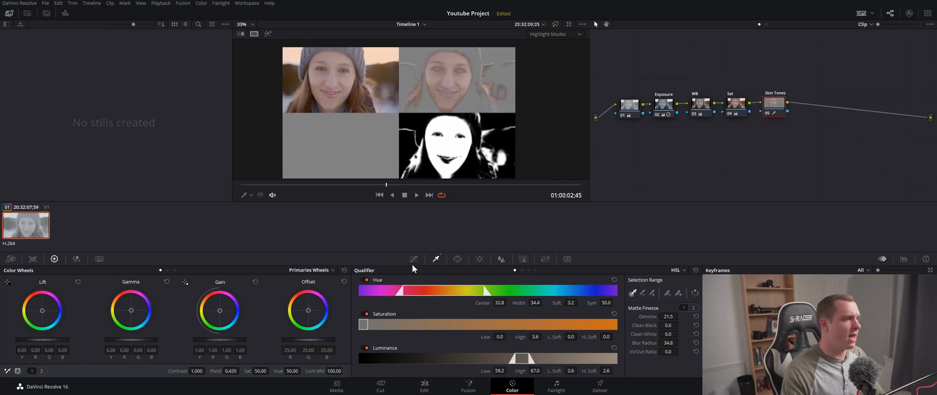
{"action": "scroll", "coordinate": [412, 98], "scroll_direction": "down", "scroll_amount": 1}
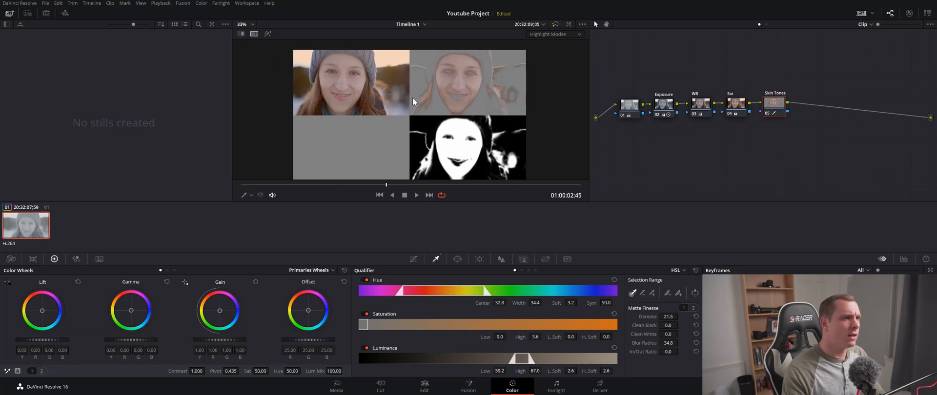
Turn off the highlight view and grade the keyed skin with Hue 50.20, Sat 66.40 and Contrast 1.102.
{"action": "left_click", "coordinate": [254, 34]}
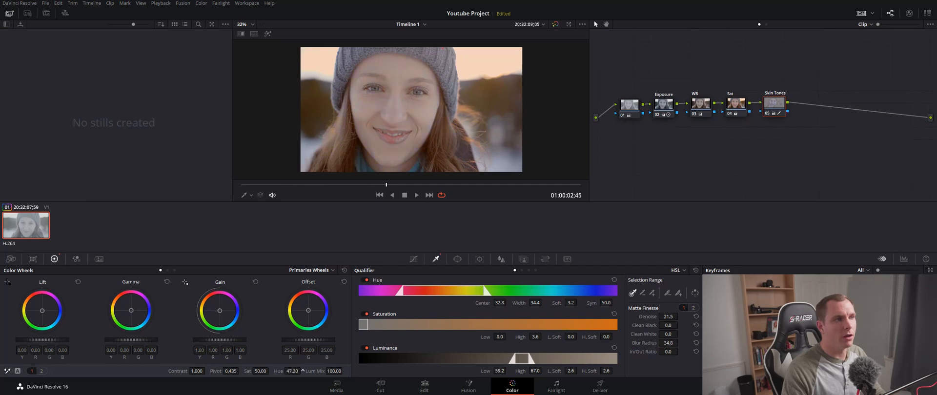
{"action": "left_click_drag", "start_coordinate": [303, 371], "coordinate": [289, 372]}
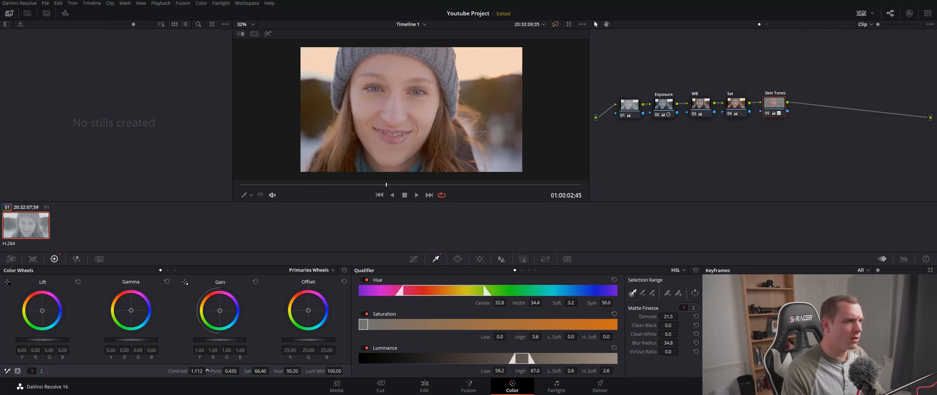
{"action": "left_click_drag", "start_coordinate": [207, 371], "coordinate": [208, 371]}
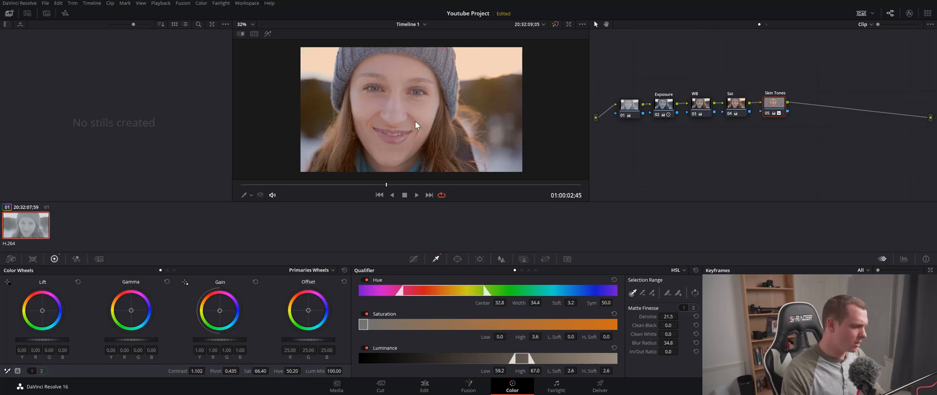
Readjust the WB node's offset balance to about R 29.71, G 21.53, B 14.45.
{"action": "left_click", "coordinate": [701, 104]}
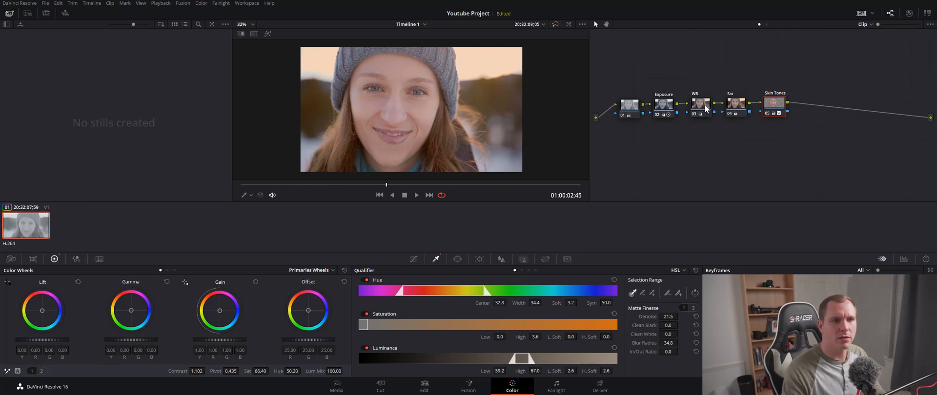
{"action": "left_click_drag", "start_coordinate": [307, 307], "coordinate": [305, 307]}
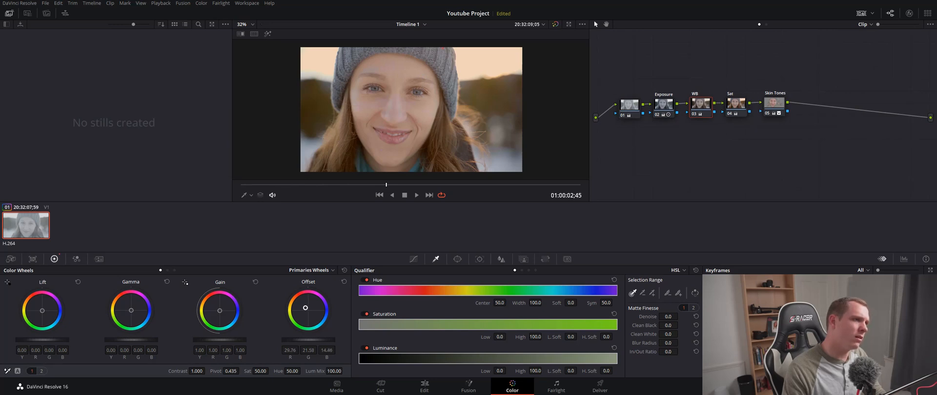
{"action": "left_click_drag", "start_coordinate": [305, 308], "coordinate": [305, 308]}
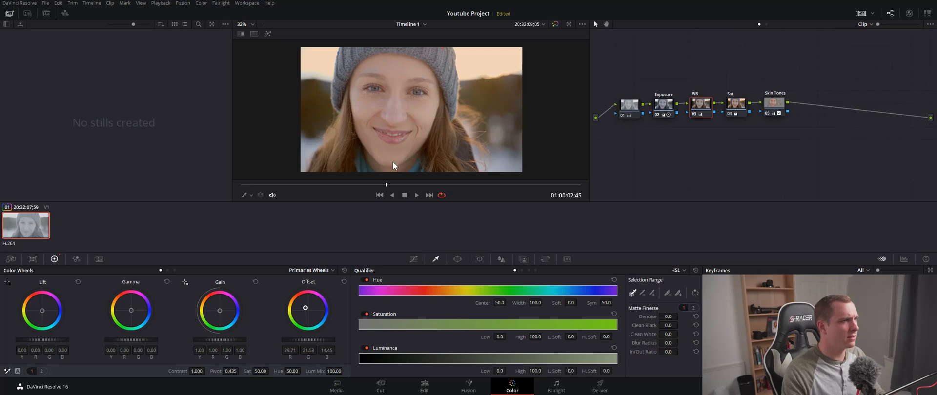
Add a corrector node to the connection after the Skin Tones node and place it in line with the others.
{"action": "mouse_move", "coordinate": [776, 107]}
{"action": "left_mouse_down"}
{"action": "mouse_move", "coordinate": [739, 104]}
{"action": "mouse_move", "coordinate": [775, 99]}
{"action": "left_mouse_up"}
{"action": "right_click", "coordinate": [795, 115]}
{"action": "mouse_move", "coordinate": [828, 129]}
{"action": "left_click", "coordinate": [768, 131]}
{"action": "left_click_drag", "start_coordinate": [769, 131], "coordinate": [812, 100]}
Label node 06 "Teal".
{"action": "right_click", "coordinate": [817, 103]}
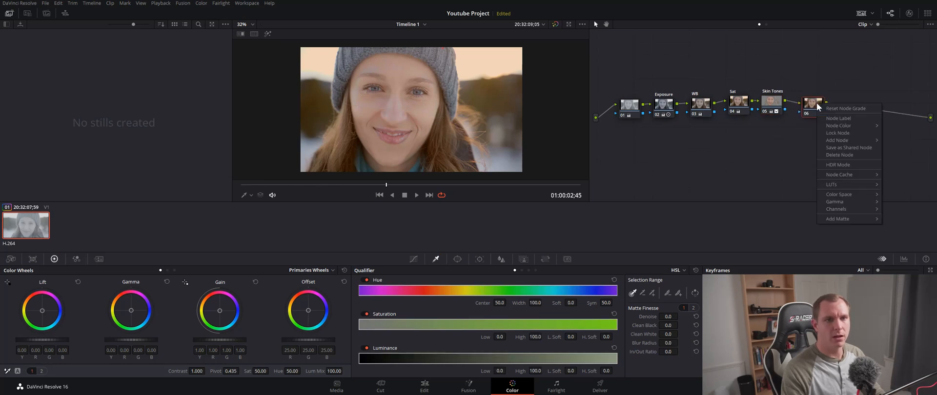
{"action": "left_click", "coordinate": [814, 107]}
{"action": "left_click_drag", "start_coordinate": [814, 110], "coordinate": [810, 109]}
{"action": "right_click", "coordinate": [814, 105]}
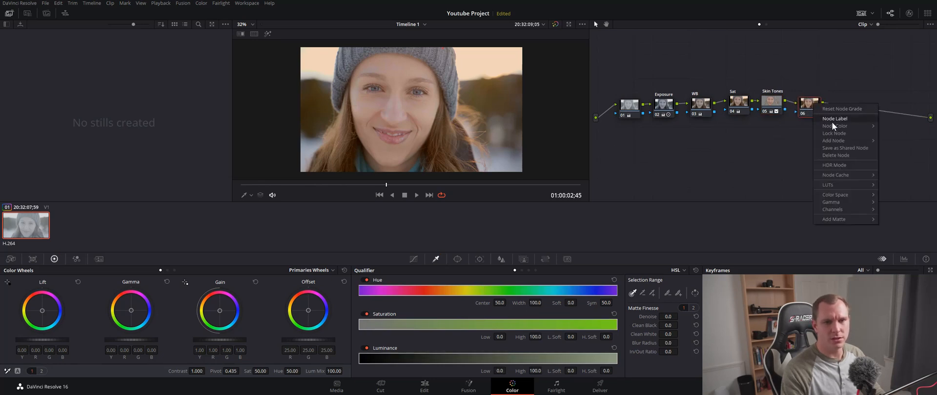
{"action": "left_click", "coordinate": [806, 121]}
{"action": "right_click", "coordinate": [813, 103]}
{"action": "mouse_move", "coordinate": [837, 125]}
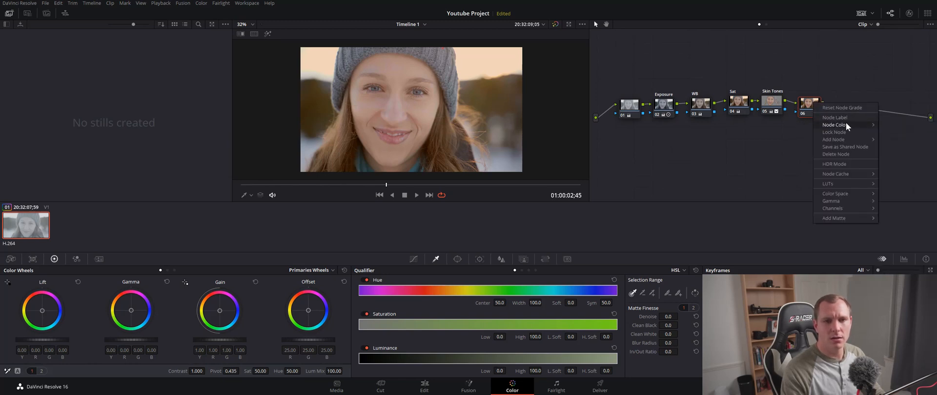
{"action": "left_click", "coordinate": [844, 117]}
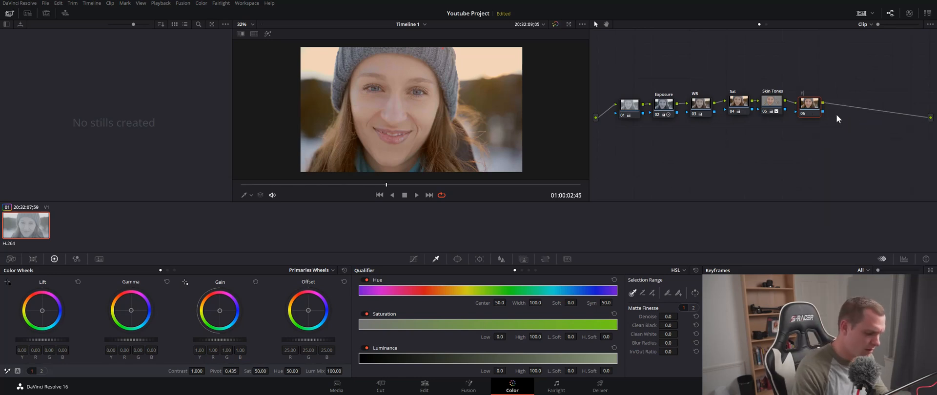
{"action": "type", "text": "Teal"}
{"action": "key", "text": "Return"}
Arrange the Skin Tones and Teal nodes evenly in line with the rest of the node row.
{"action": "left_click_drag", "start_coordinate": [809, 107], "coordinate": [814, 108]}
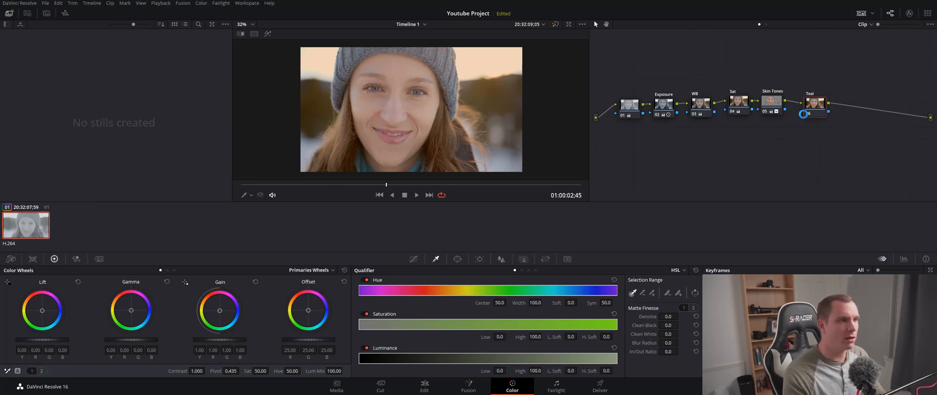
{"action": "mouse_move", "coordinate": [804, 116]}
{"action": "left_mouse_down"}
{"action": "mouse_move", "coordinate": [778, 105]}
{"action": "mouse_move", "coordinate": [814, 105]}
{"action": "left_mouse_up"}
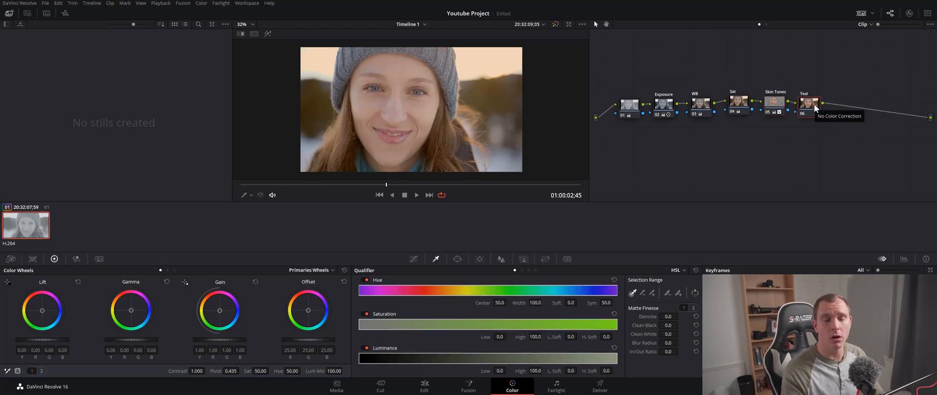
{"action": "left_click_drag", "start_coordinate": [811, 105], "coordinate": [812, 105]}
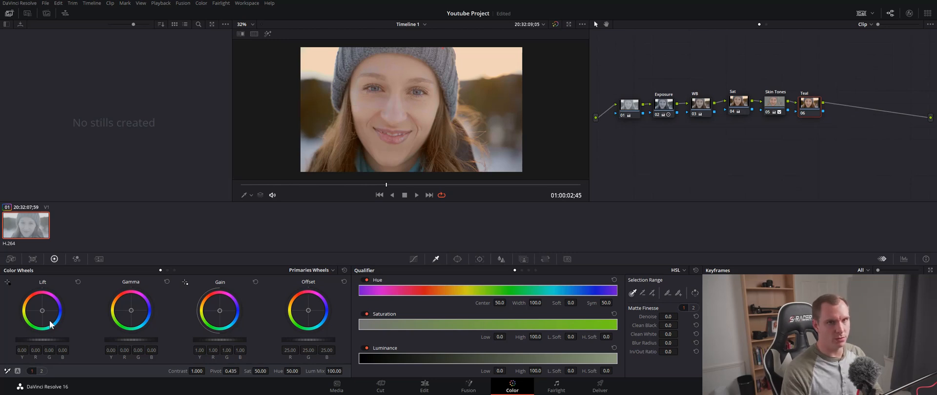
Push the Teal node's Log shadows toward teal at about R -0.32, G 0.07, B 0.21, and preview the clip.
{"action": "left_click", "coordinate": [174, 270]}
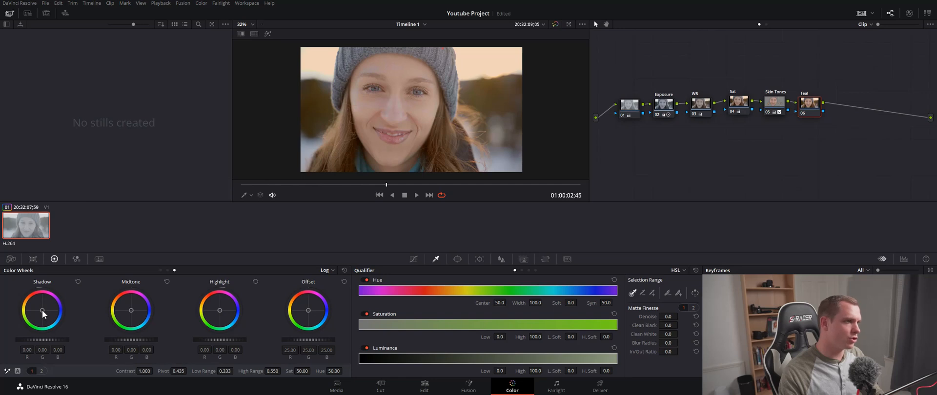
{"action": "left_click_drag", "start_coordinate": [42, 312], "coordinate": [42, 313]}
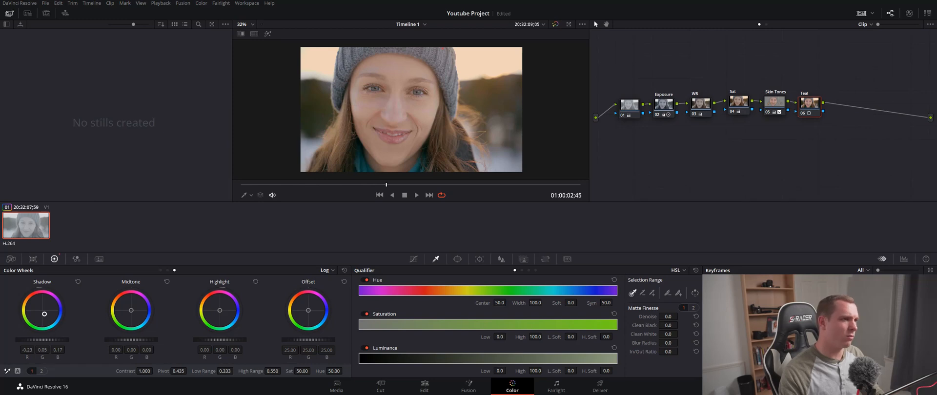
{"action": "left_click_drag", "start_coordinate": [45, 314], "coordinate": [45, 317]}
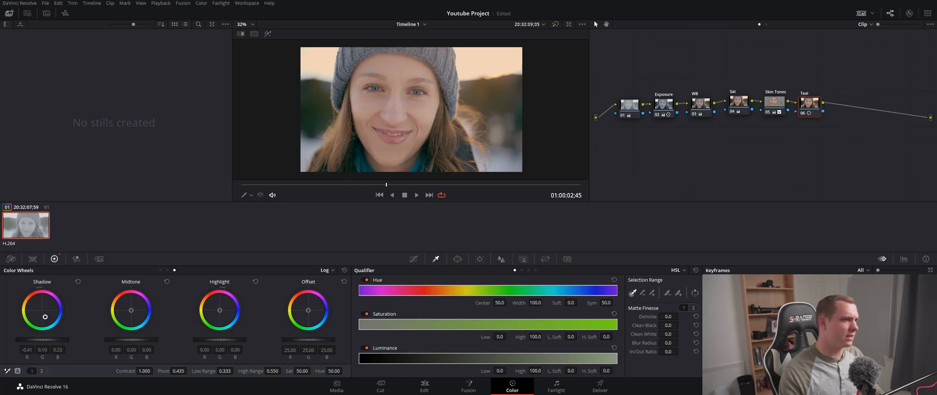
{"action": "left_click_drag", "start_coordinate": [44, 317], "coordinate": [48, 310]}
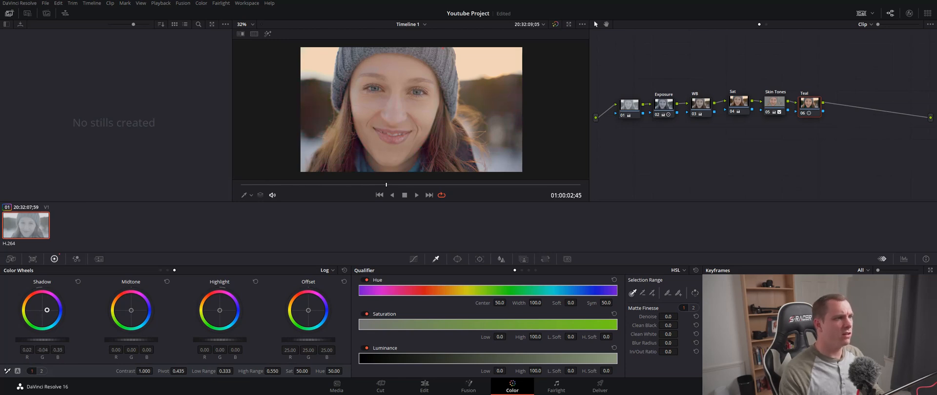
{"action": "left_click_drag", "start_coordinate": [47, 310], "coordinate": [47, 310]}
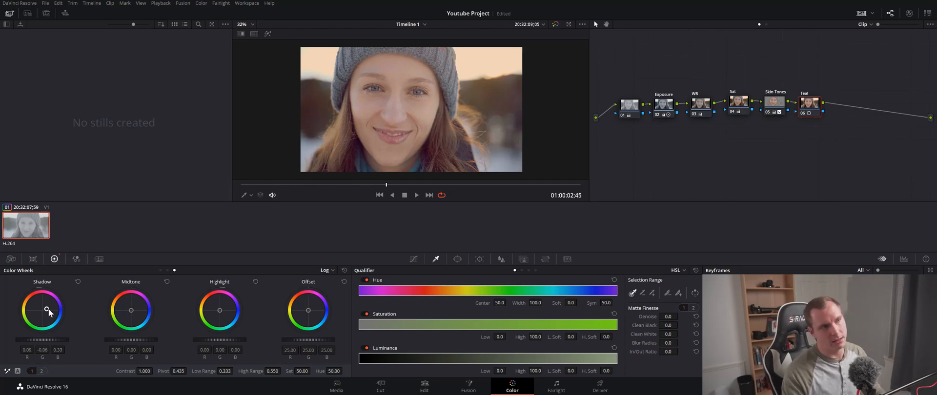
{"action": "left_click_drag", "start_coordinate": [47, 319], "coordinate": [44, 315]}
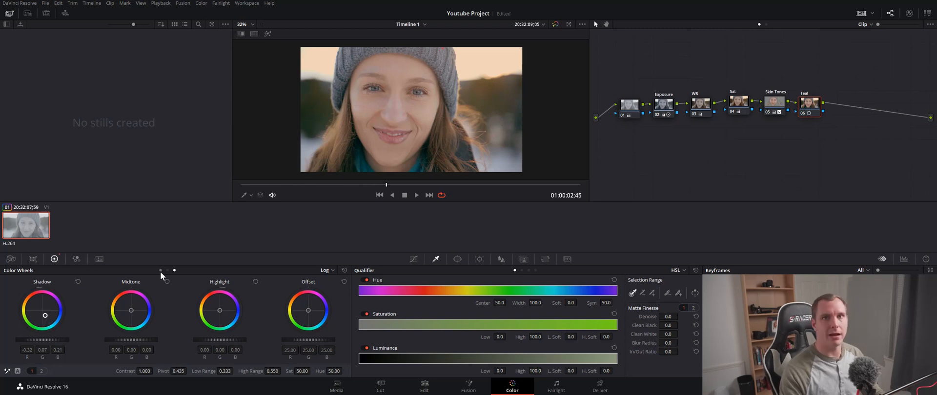
{"action": "key", "text": "space"}
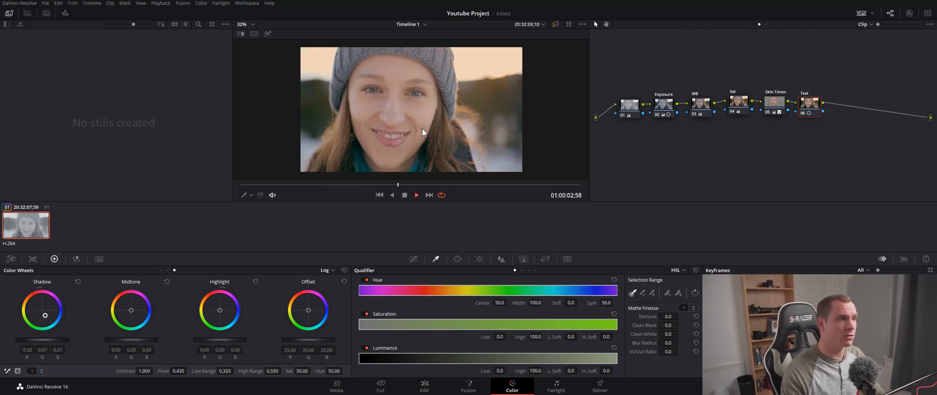
{"action": "scroll", "coordinate": [347, 154], "scroll_direction": "up", "scroll_amount": 4}
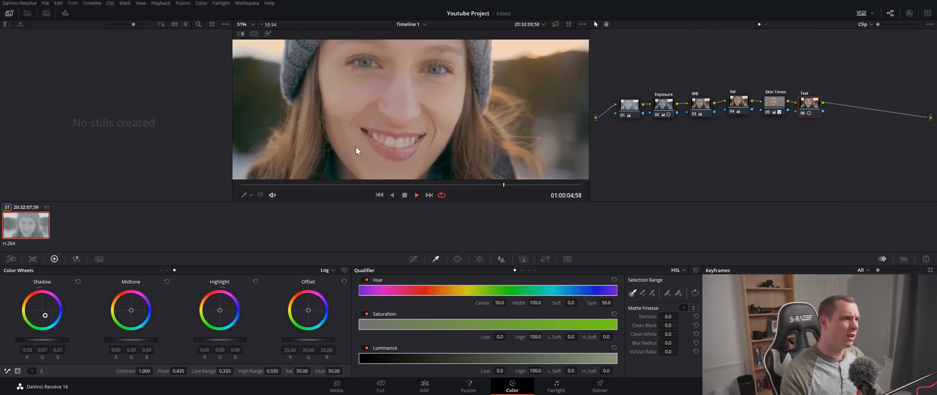
Review the whole graded frame at a reduced viewer size during playback, and stop the playback.
{"action": "scroll", "coordinate": [364, 147], "scroll_direction": "down", "scroll_amount": 1}
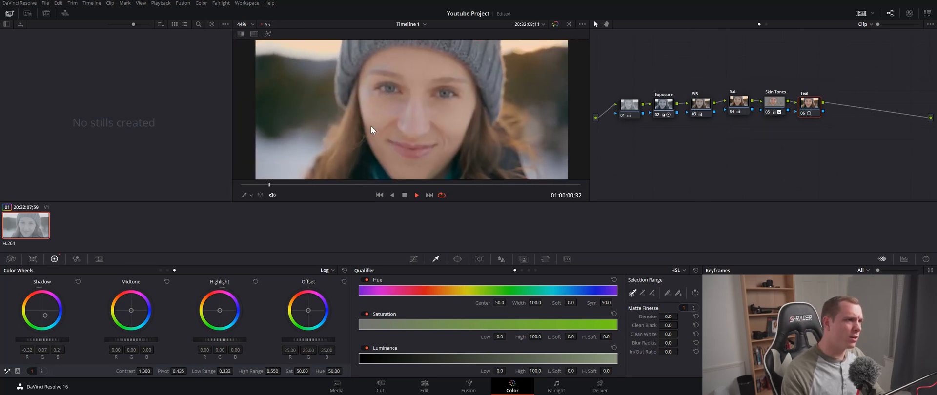
{"action": "scroll", "coordinate": [391, 149], "scroll_direction": "down", "scroll_amount": 2}
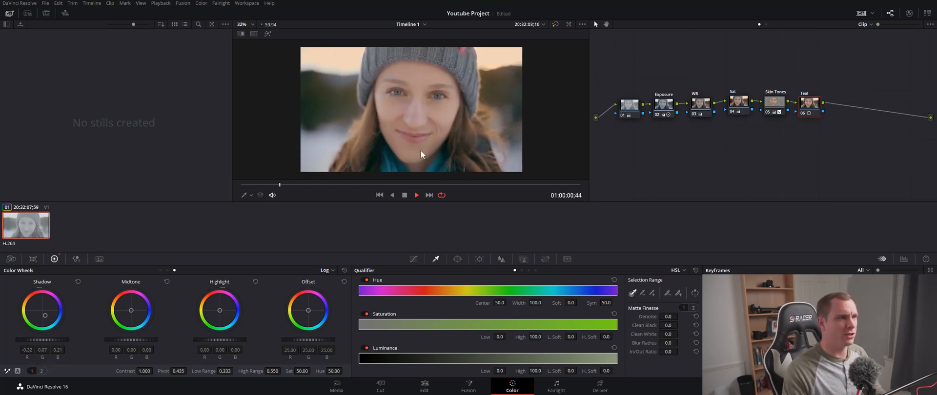
{"action": "key", "text": "space"}
{"action": "mouse_move", "coordinate": [487, 148]}
{"action": "left_mouse_down"}
{"action": "mouse_move", "coordinate": [458, 147]}
{"action": "mouse_move", "coordinate": [495, 148]}
{"action": "left_mouse_up"}
{"action": "scroll", "coordinate": [453, 140], "scroll_direction": "down", "scroll_amount": 4}
{"action": "scroll", "coordinate": [438, 133], "scroll_direction": "up", "scroll_amount": 3}
{"action": "scroll", "coordinate": [437, 130], "scroll_direction": "down", "scroll_amount": 1}
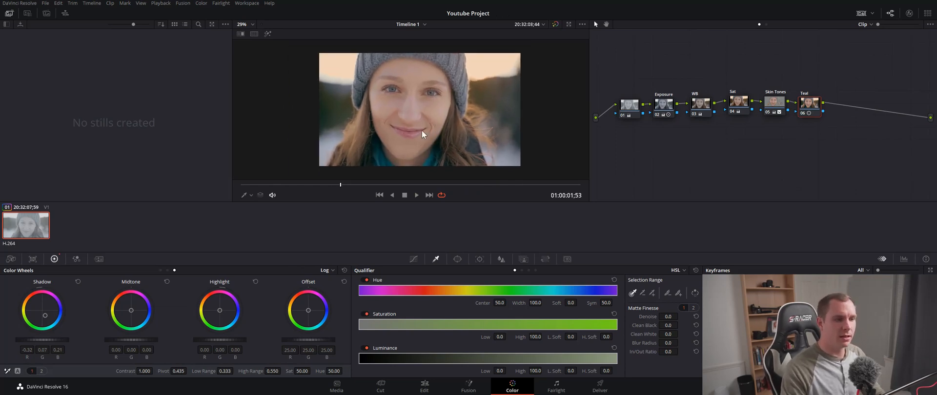
Return to the Edit page and play the graded clip from the start of the timeline.
{"action": "left_click", "coordinate": [424, 385]}
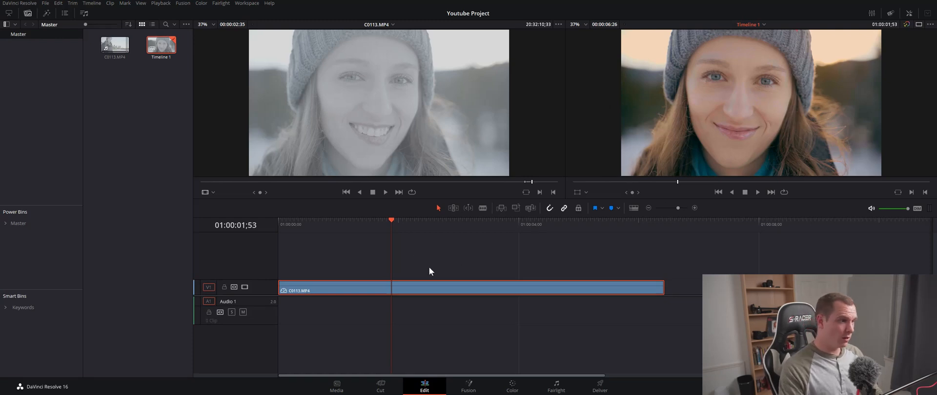
{"action": "scroll", "coordinate": [429, 268], "scroll_direction": "down", "scroll_amount": 2}
{"action": "scroll", "coordinate": [332, 239], "scroll_direction": "up", "scroll_amount": 1}
{"action": "scroll", "coordinate": [376, 246], "scroll_direction": "down", "scroll_amount": 1}
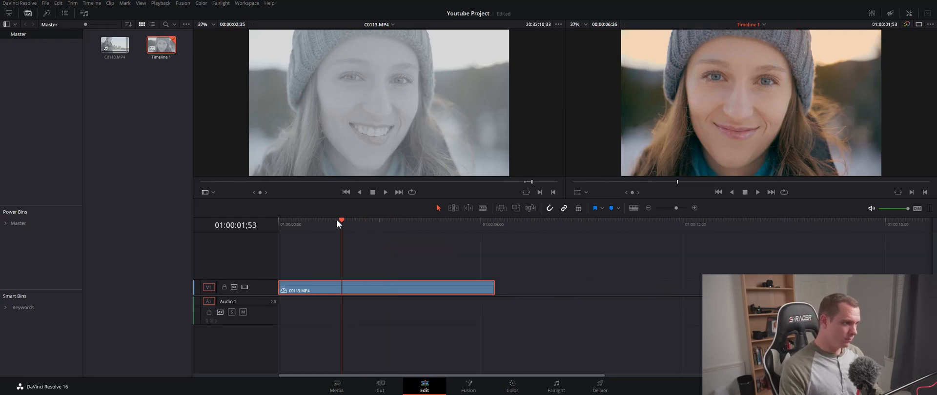
{"action": "left_click_drag", "start_coordinate": [336, 219], "coordinate": [249, 236]}
{"action": "key", "text": "space"}
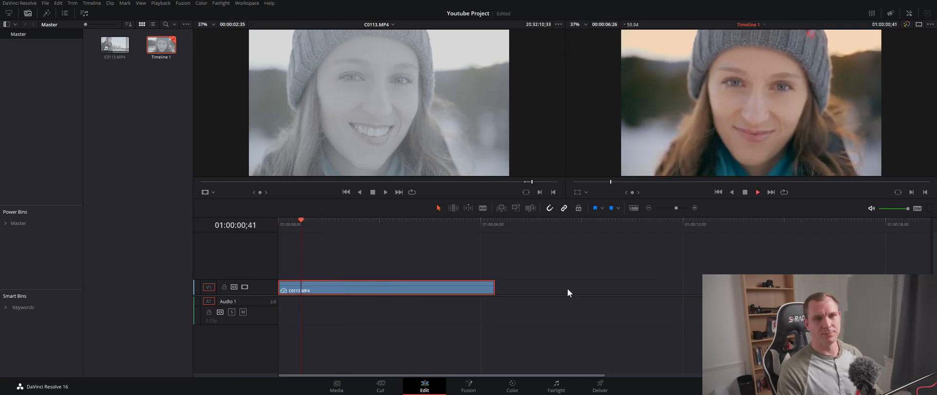
Watch the graded clip full screen from its beginning, and return to the normal editing view.
{"action": "key", "text": "ctrl+f"}
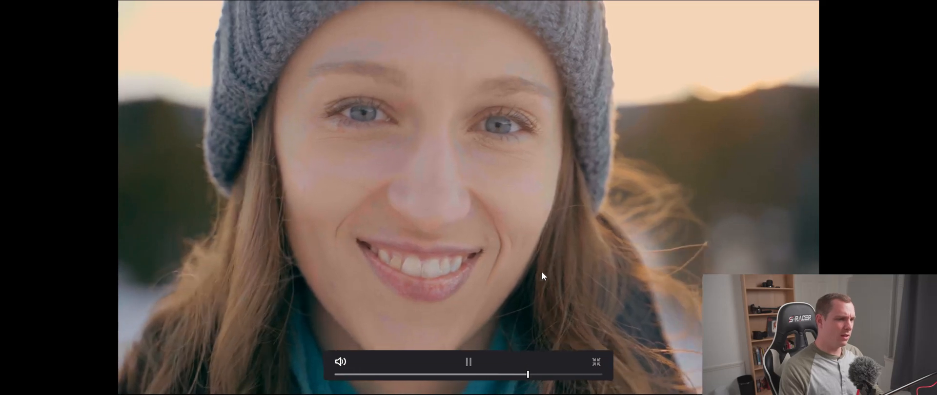
{"action": "left_click_drag", "start_coordinate": [542, 374], "coordinate": [342, 381]}
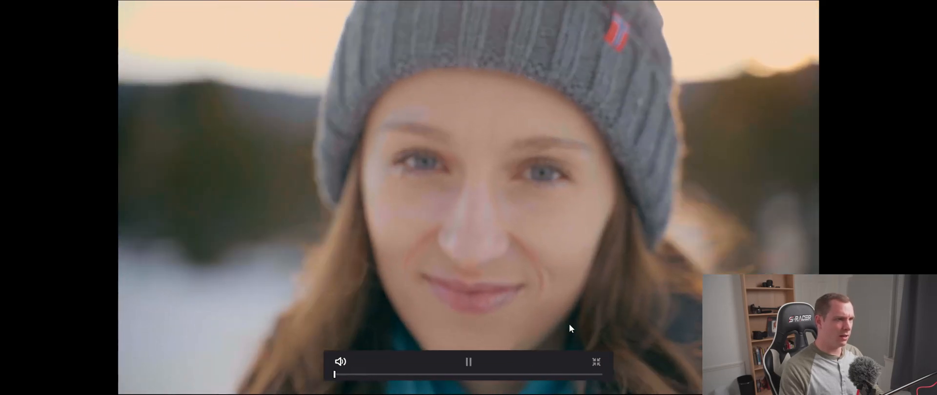
{"action": "key", "text": "space"}
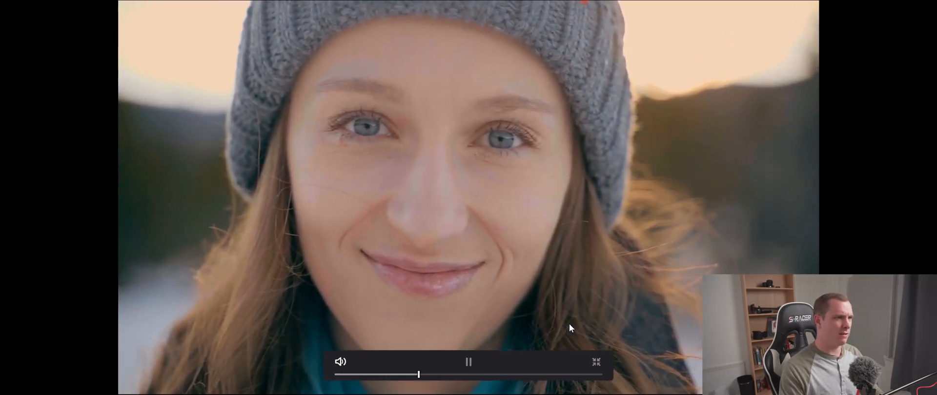
{"action": "key", "text": "ctrl+f"}
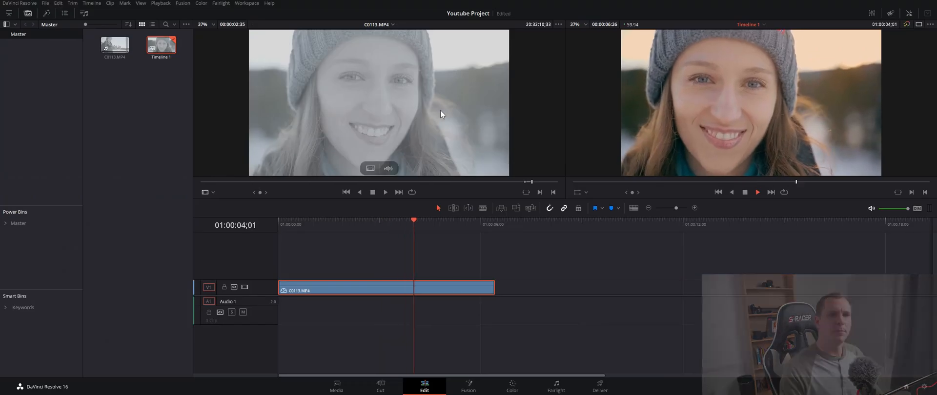